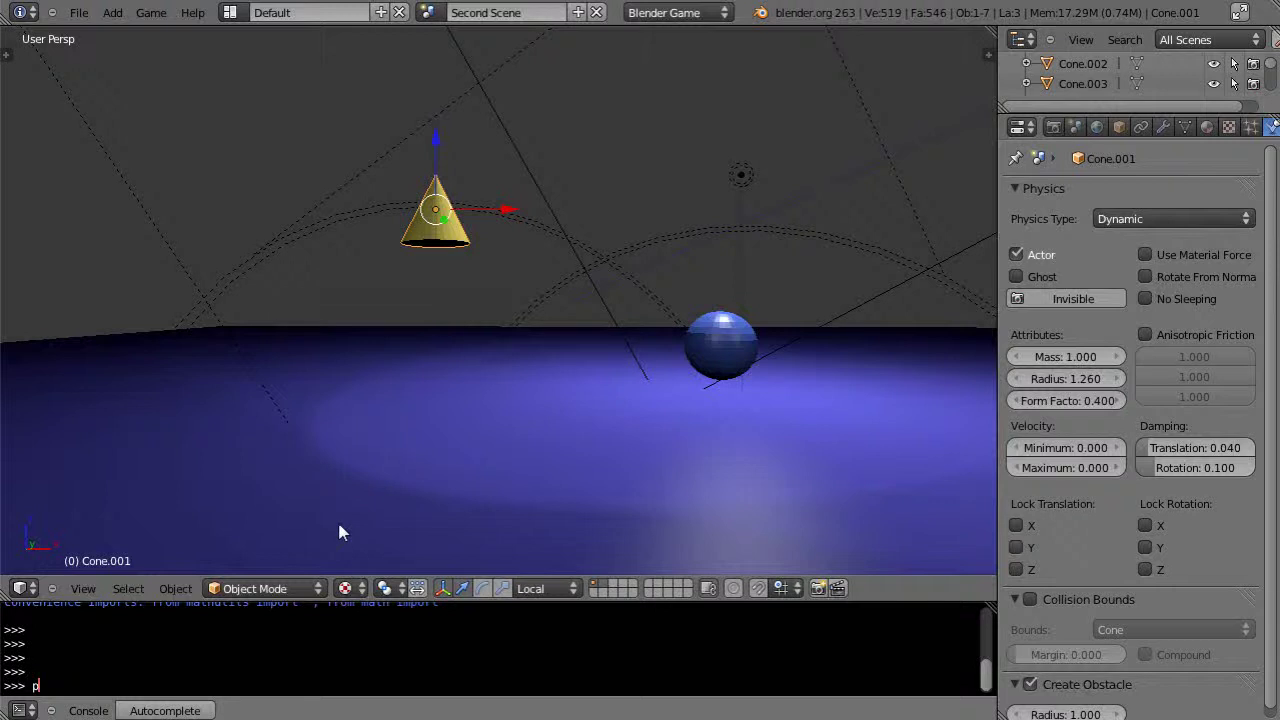
- Place the 3D cursor on the floor and test-drop the cone twice in the game engine
{"action": "left_click", "coordinate": [537, 396]}
{"action": "key", "text": "p"}
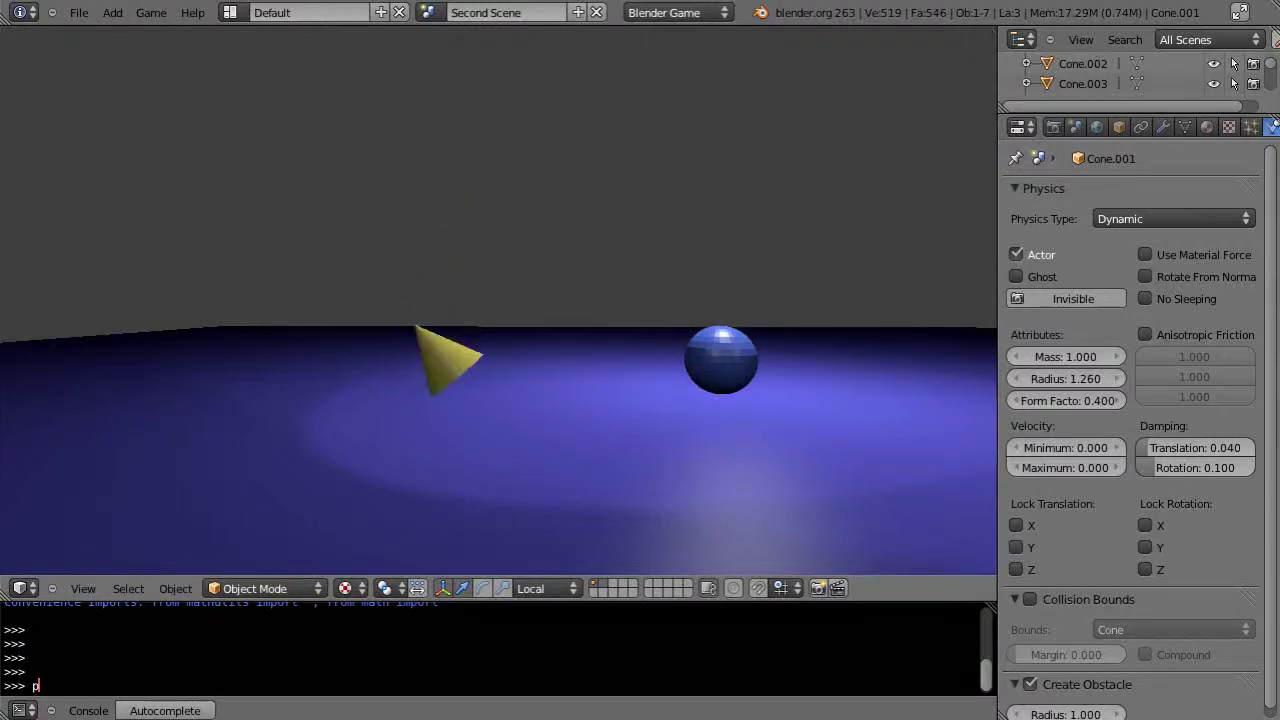
{"action": "key", "text": "Escape"}
{"action": "scroll", "coordinate": [409, 368], "scroll_direction": "up", "scroll_amount": 2}
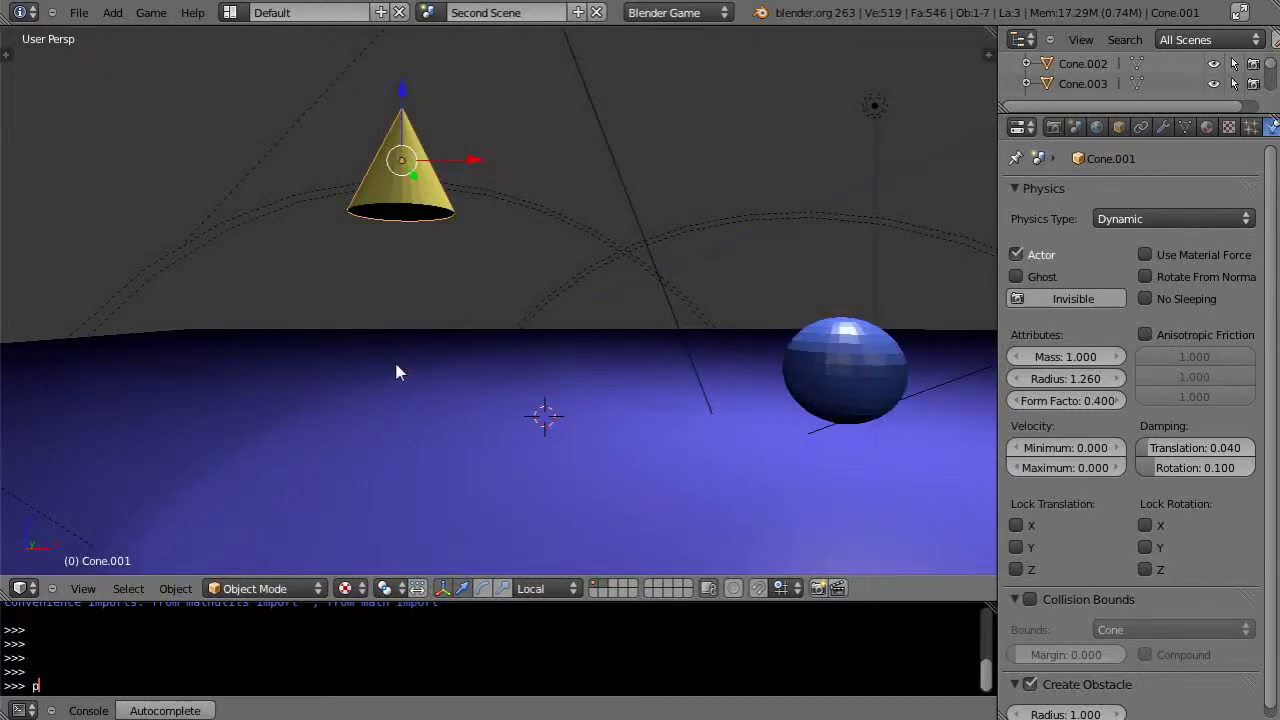
{"action": "key", "text": "p"}
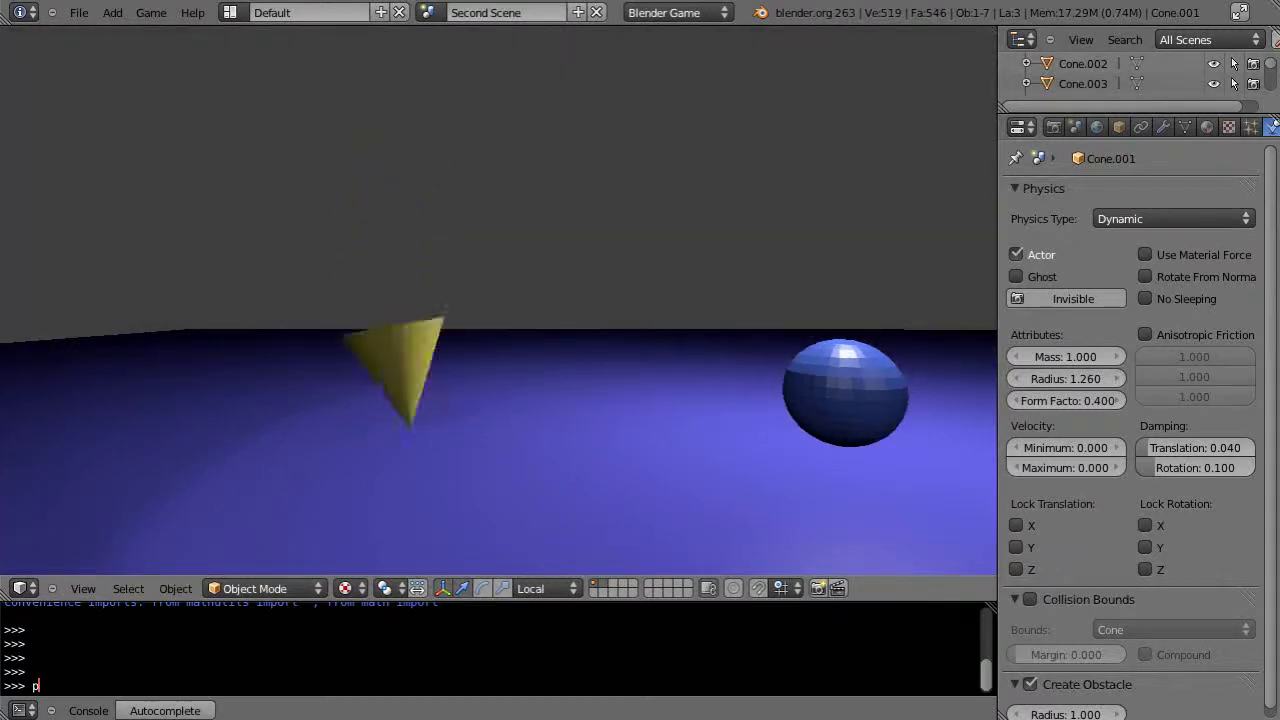
{"action": "key", "text": "Escape"}
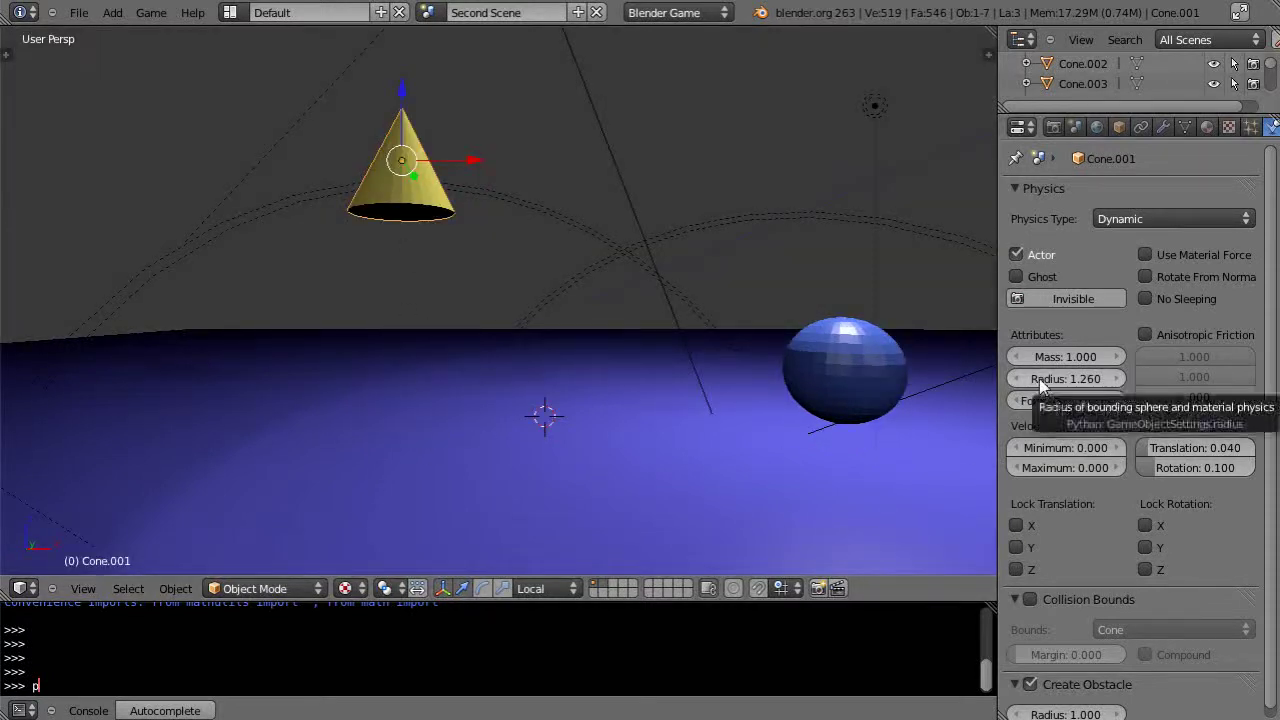
- Shrink the cone's physics radius to 0.820 in wireframe, then test-run the game in textured shading
{"action": "key", "text": "z"}
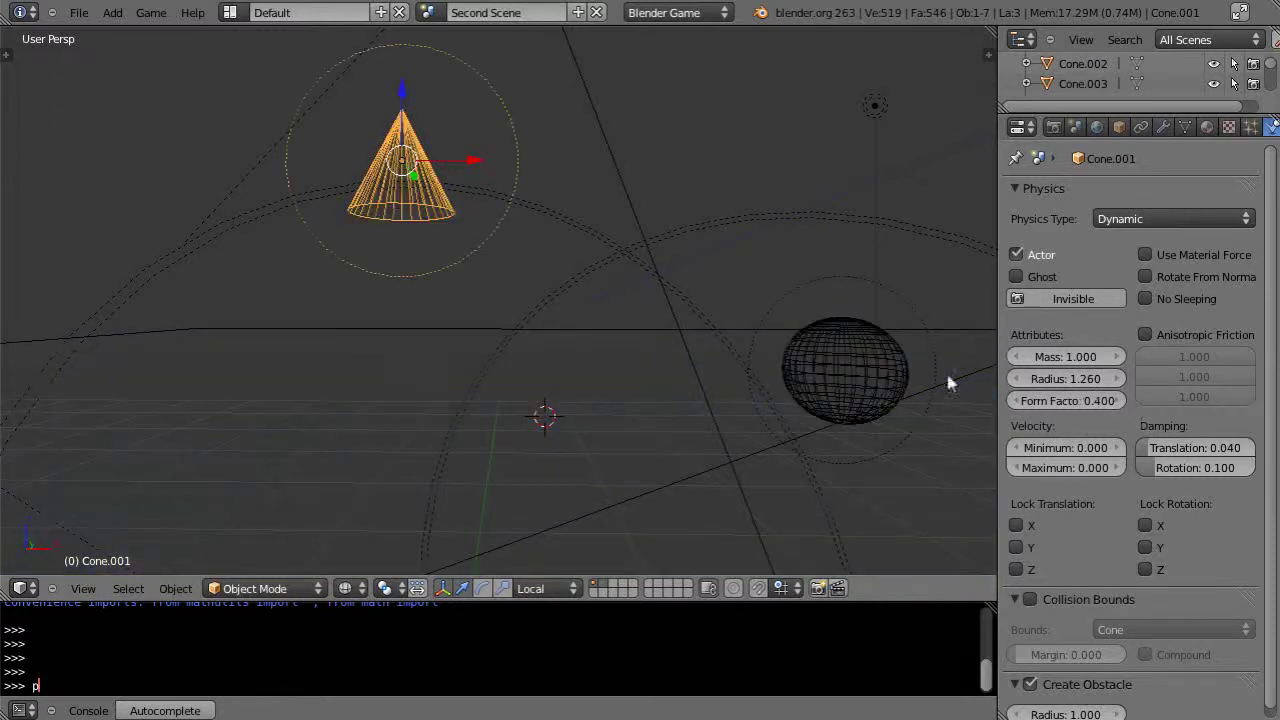
{"action": "left_click_drag", "start_coordinate": [1069, 383], "coordinate": [1047, 378]}
{"action": "key", "text": "p"}
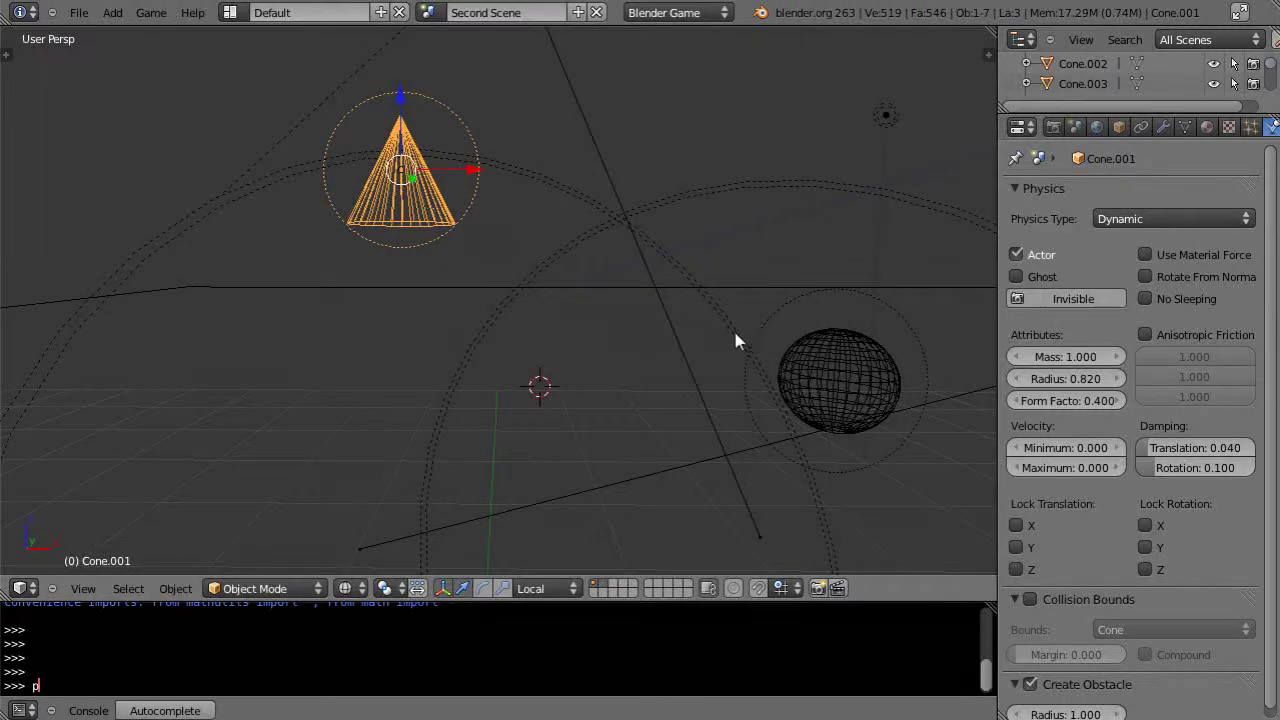
{"action": "key", "text": "alt+z"}
{"action": "key", "text": "p"}
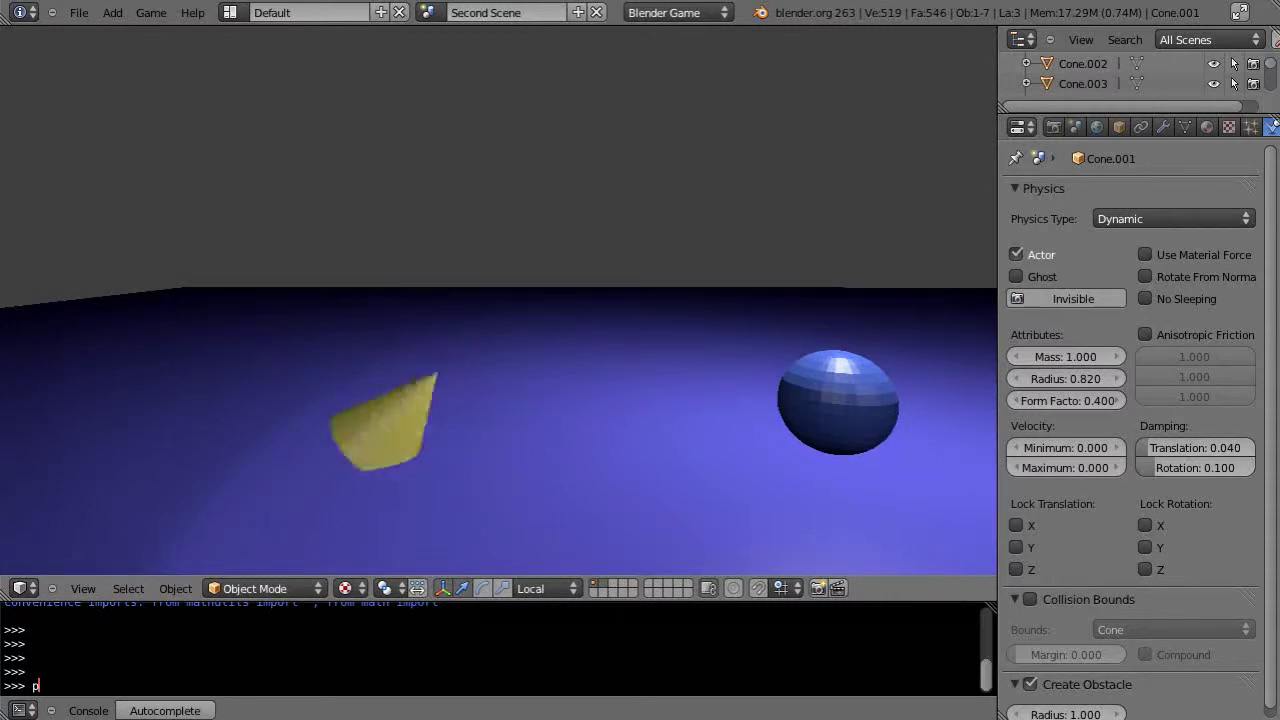
{"action": "key", "text": "Escape"}
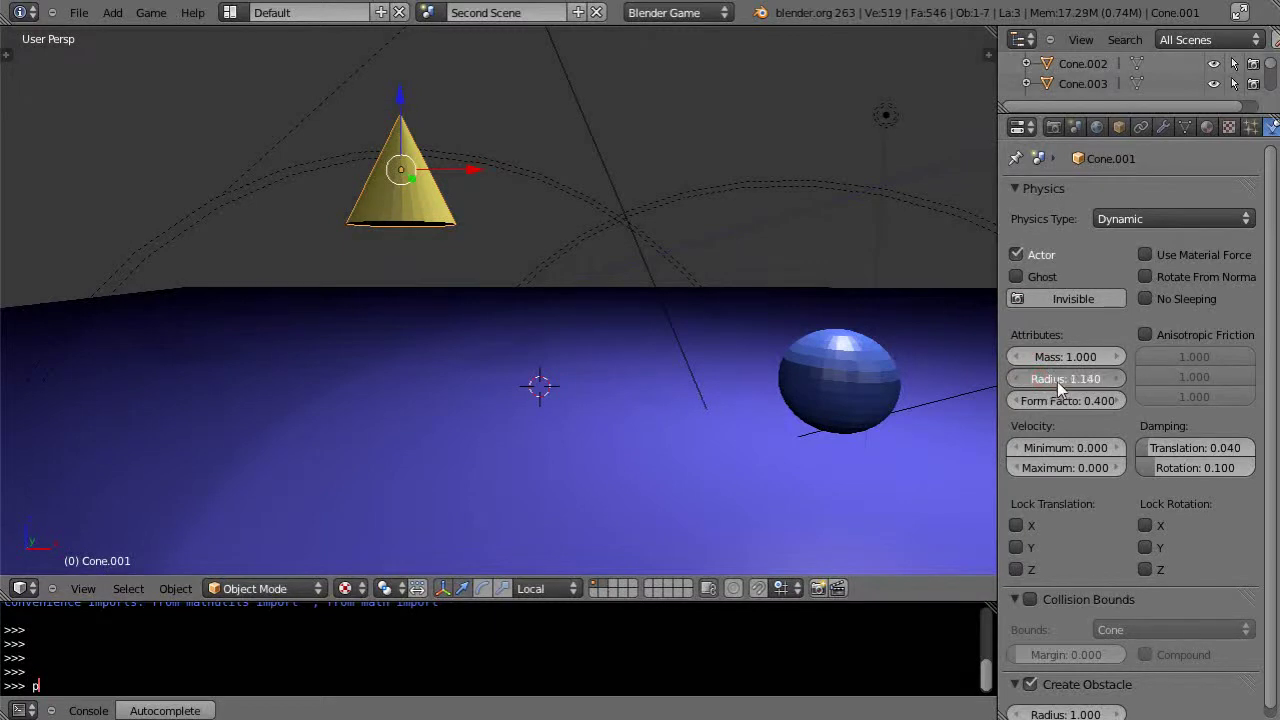
- Raise the cone's physics radius to 1.460 and check its circle in wireframe
{"action": "left_click_drag", "start_coordinate": [1063, 382], "coordinate": [1080, 382]}
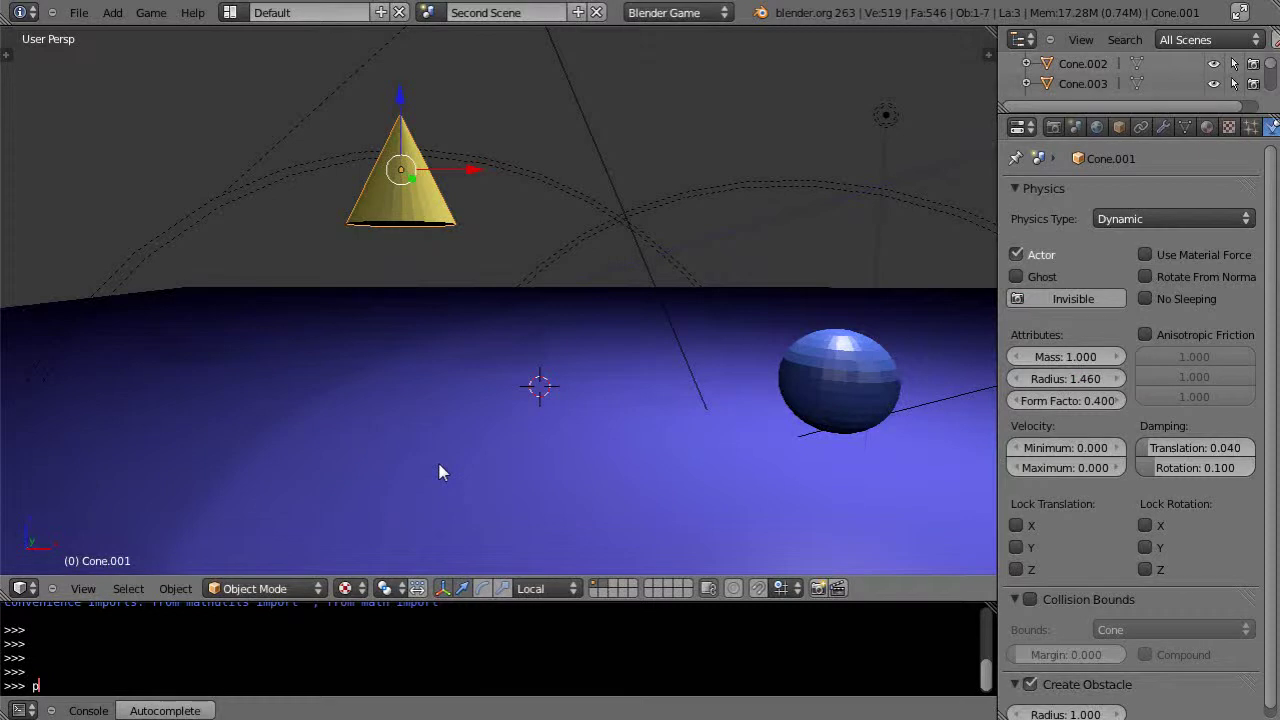
{"action": "key", "text": "z"}
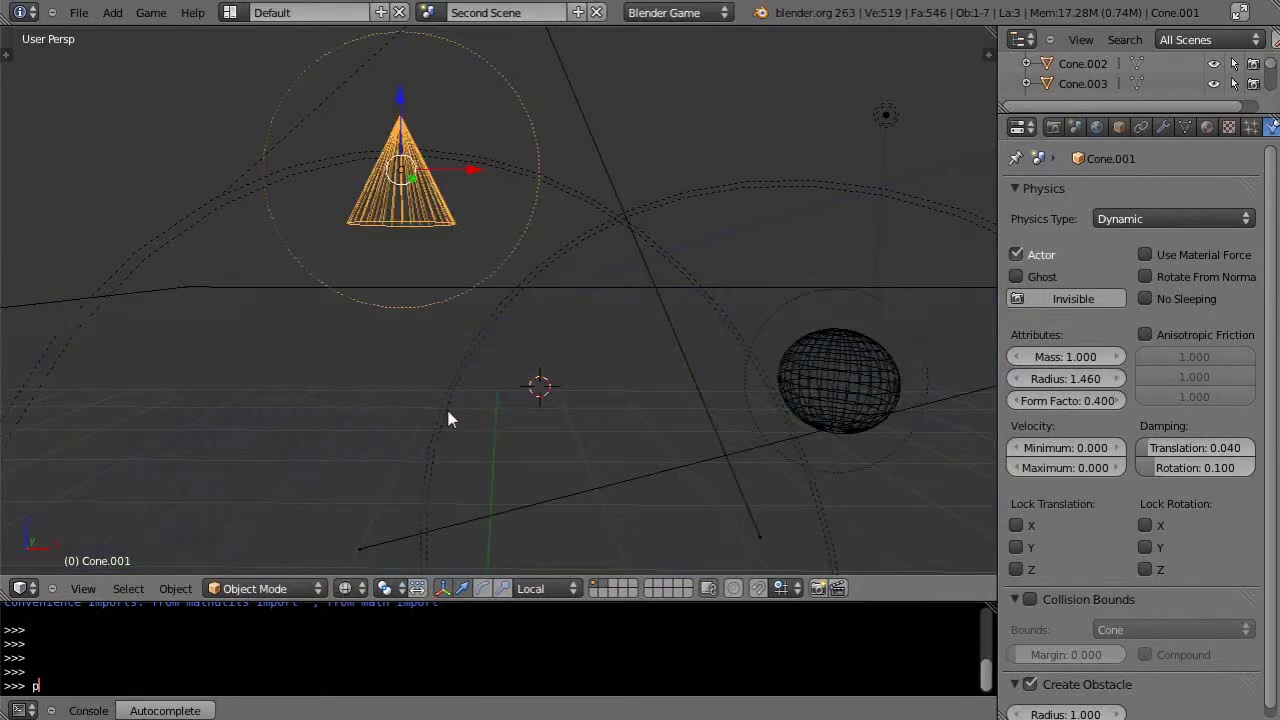
{"action": "key", "text": "z"}
{"action": "key", "text": "alt+z"}
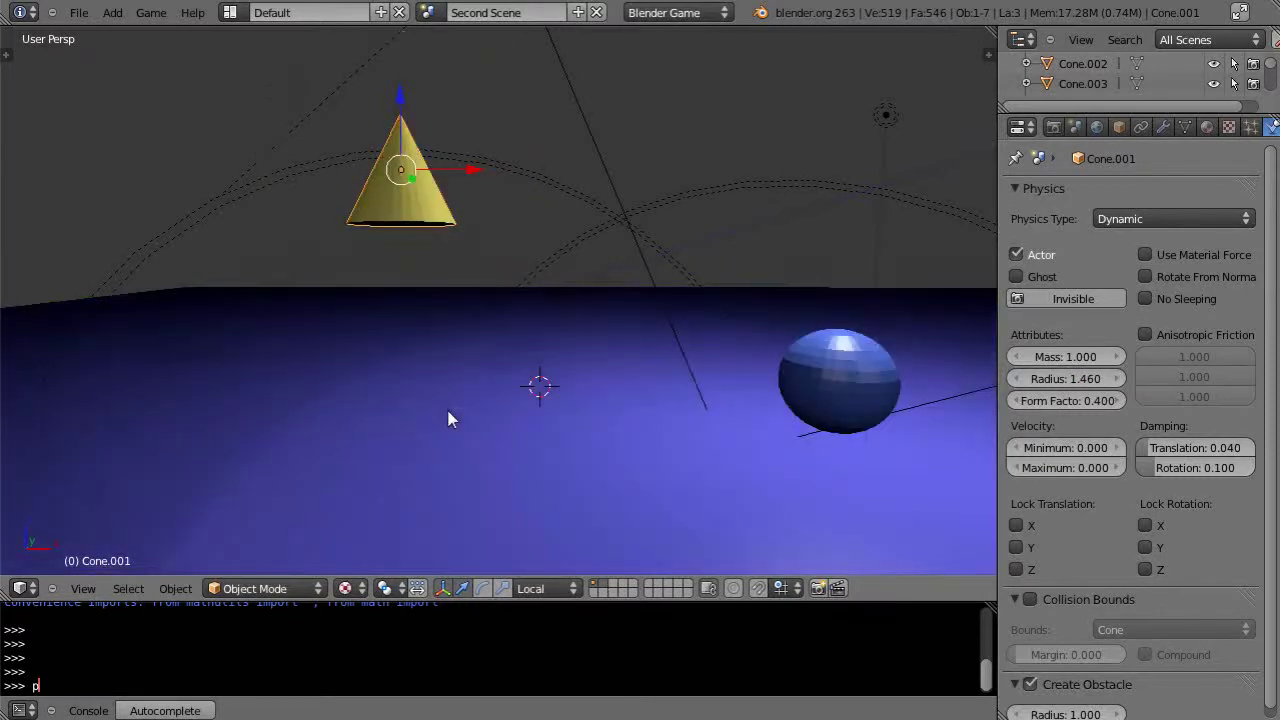
- Test-run the game twice with the view lowered toward the plane's edge
{"action": "key", "text": "p"}
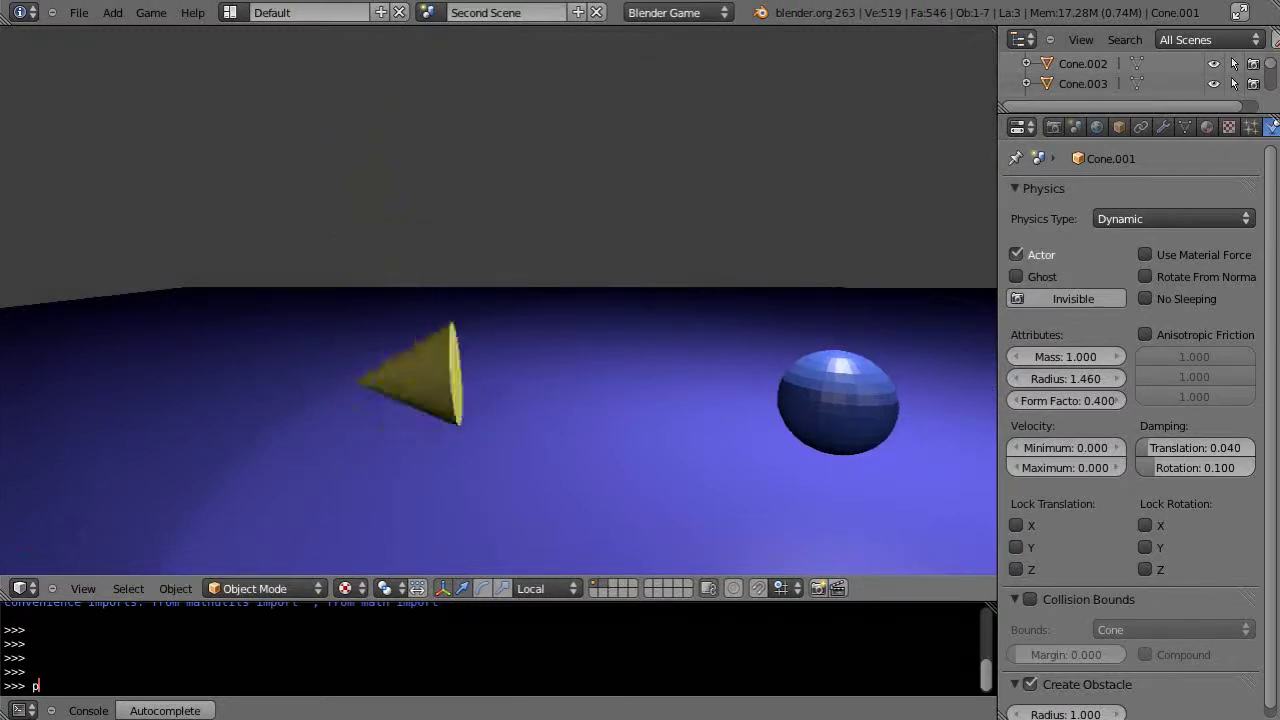
{"action": "key", "text": "Escape"}
{"action": "middle_click_drag", "start_coordinate": [462, 430], "coordinate": [469, 401]}
{"action": "key", "text": "p"}
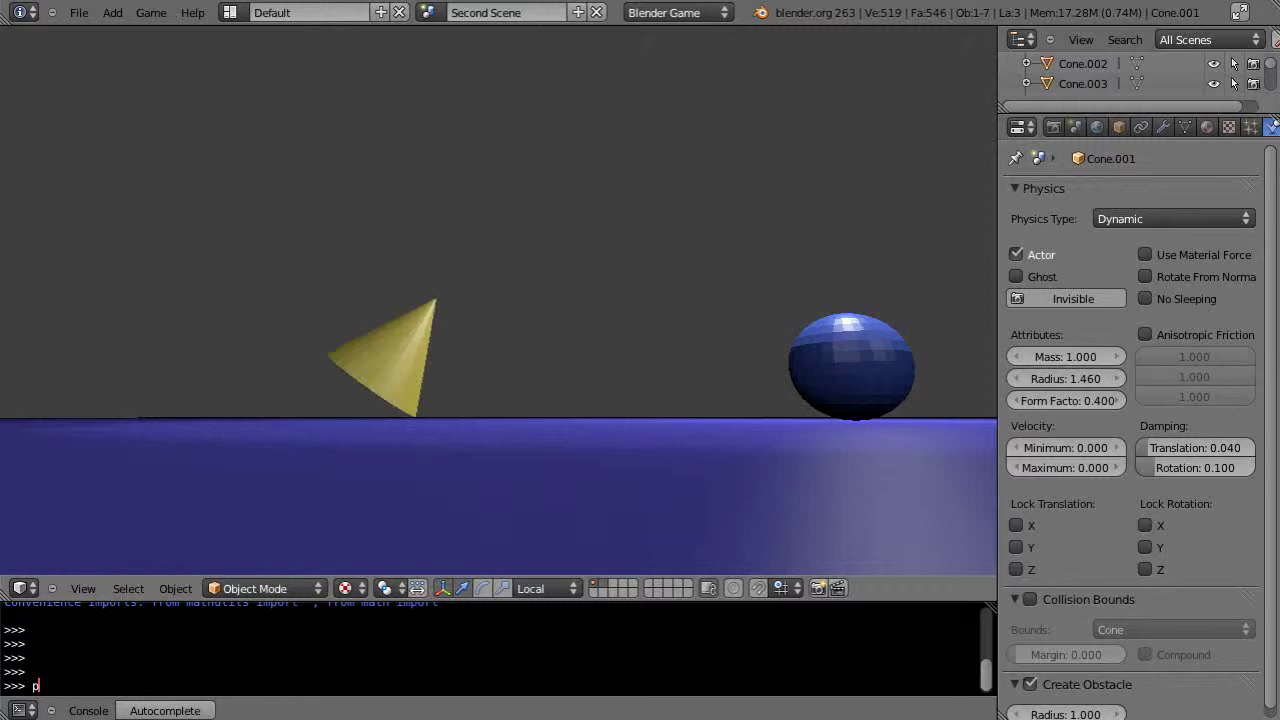
- Enable collision bounds on the cone with Cone as the bounds shape
{"action": "key", "text": "Escape"}
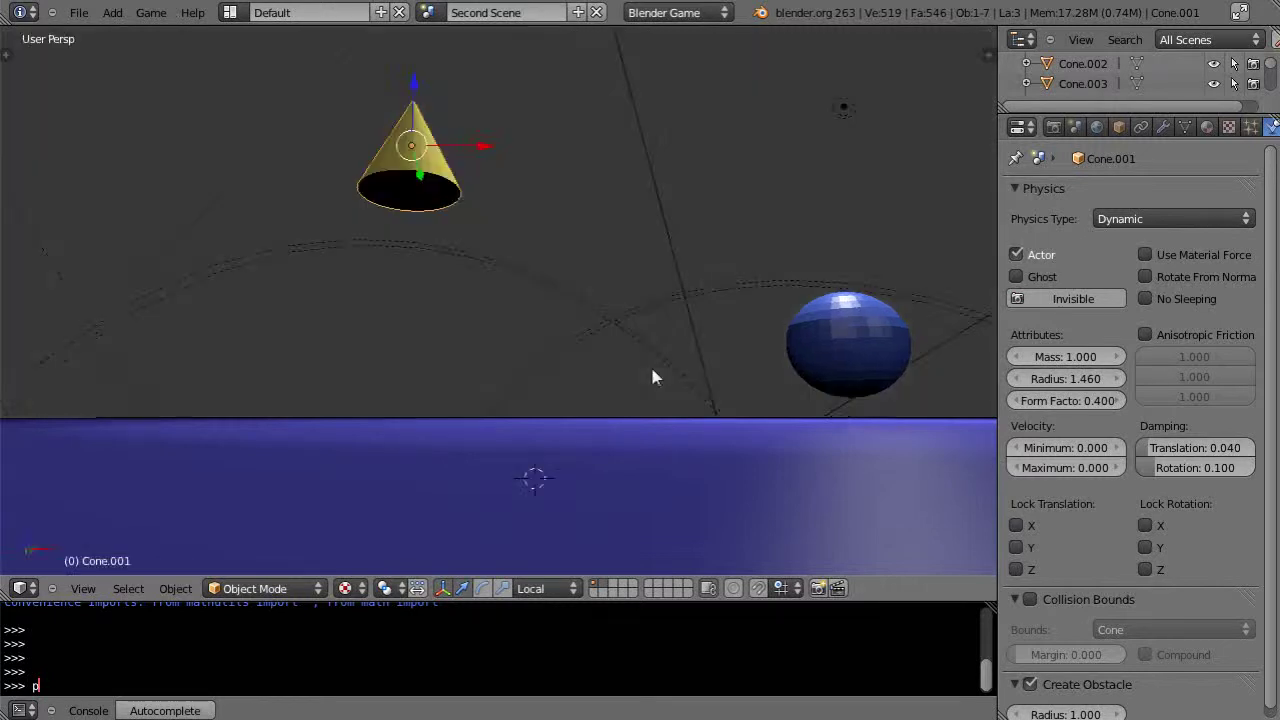
{"action": "middle_click_drag", "start_coordinate": [655, 345], "coordinate": [655, 375]}
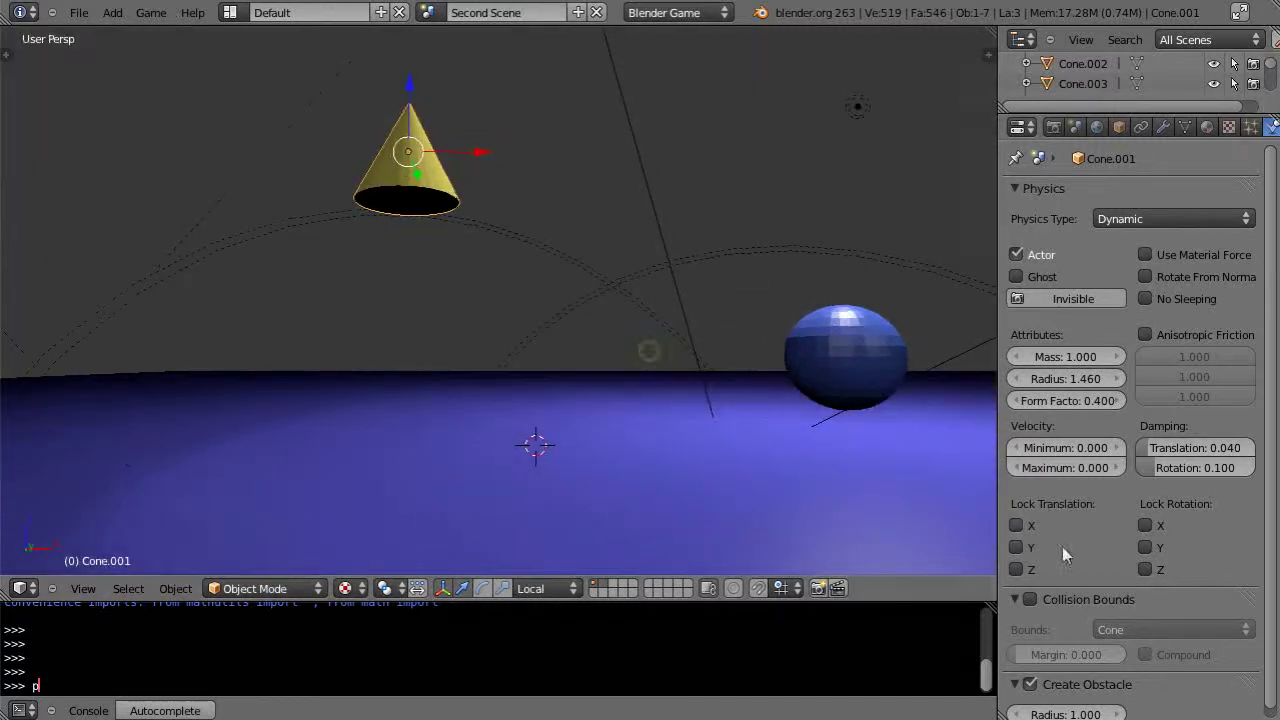
{"action": "left_click", "coordinate": [1029, 602]}
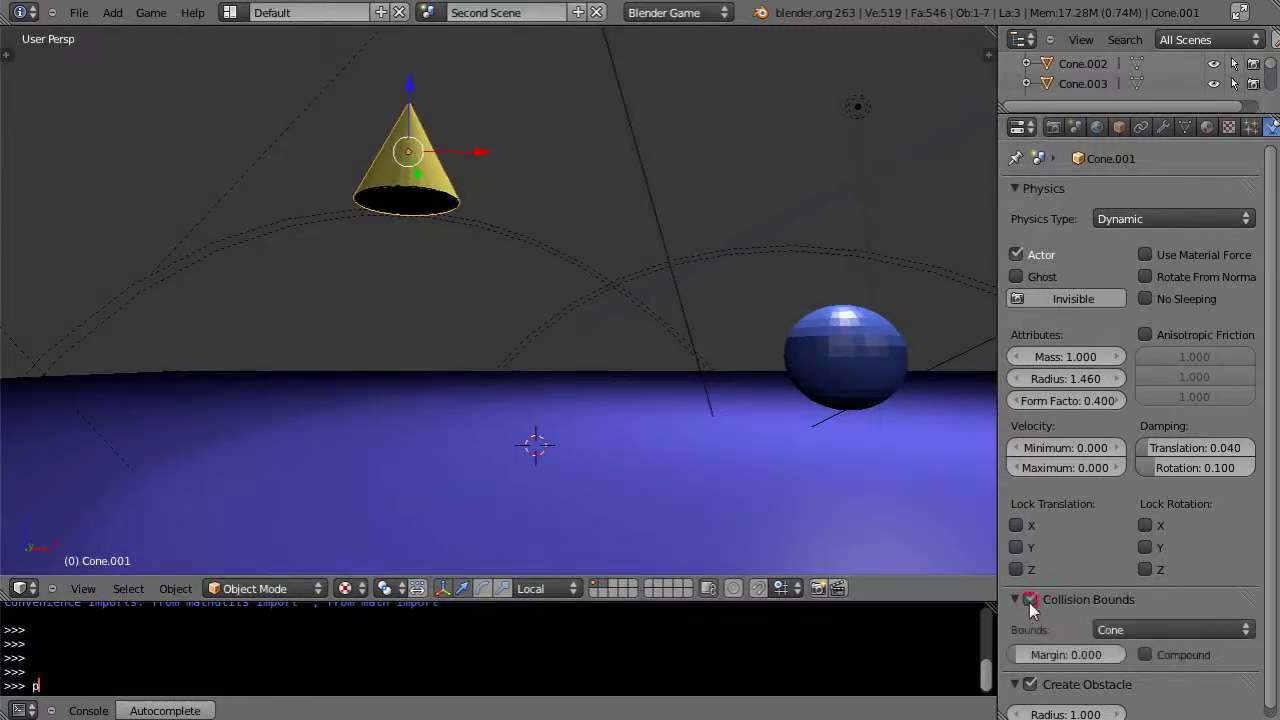
{"action": "left_click", "coordinate": [1161, 630]}
{"action": "left_click", "coordinate": [1114, 566]}
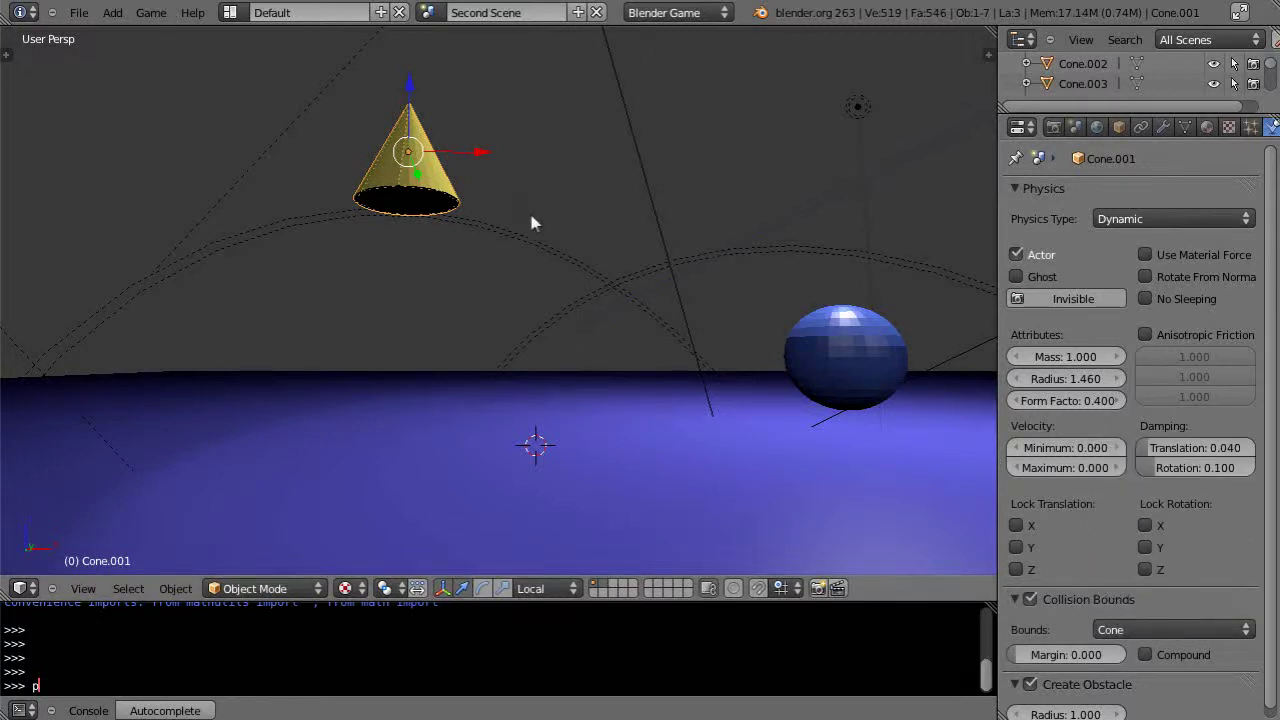
- Set the cone's physics radius to 1.000
{"action": "left_click_drag", "start_coordinate": [1080, 381], "coordinate": [1058, 383]}
{"action": "left_click", "coordinate": [1065, 382]}
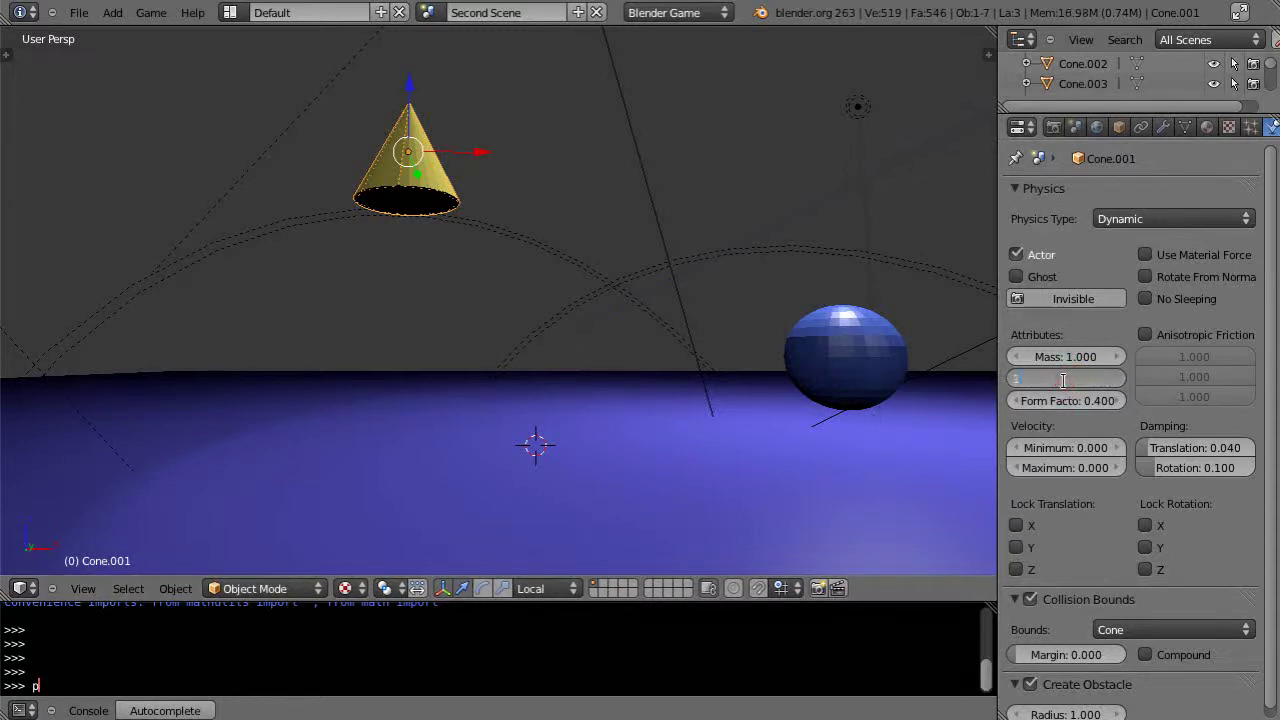
{"action": "type", "text": "1"}
{"action": "key", "text": "Return"}
- Test-run the game twice, viewing the plane edge-on for the second run
{"action": "key", "text": "p"}
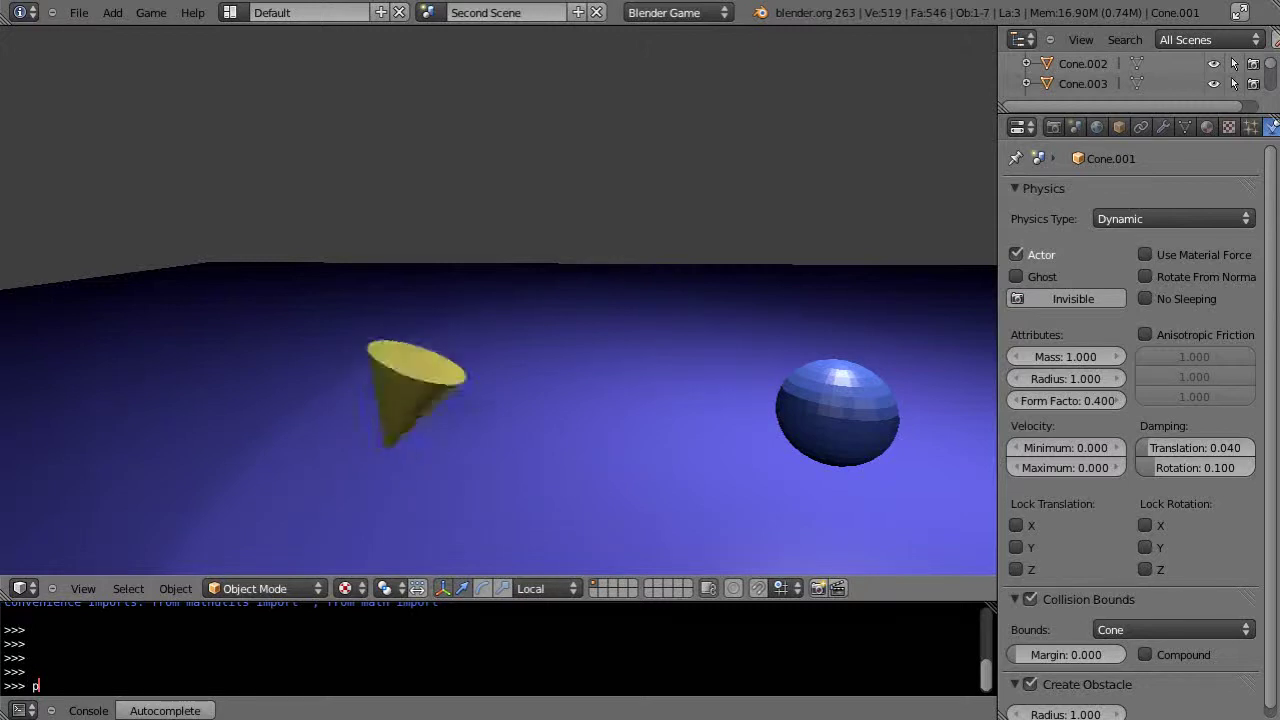
{"action": "key", "text": "Escape"}
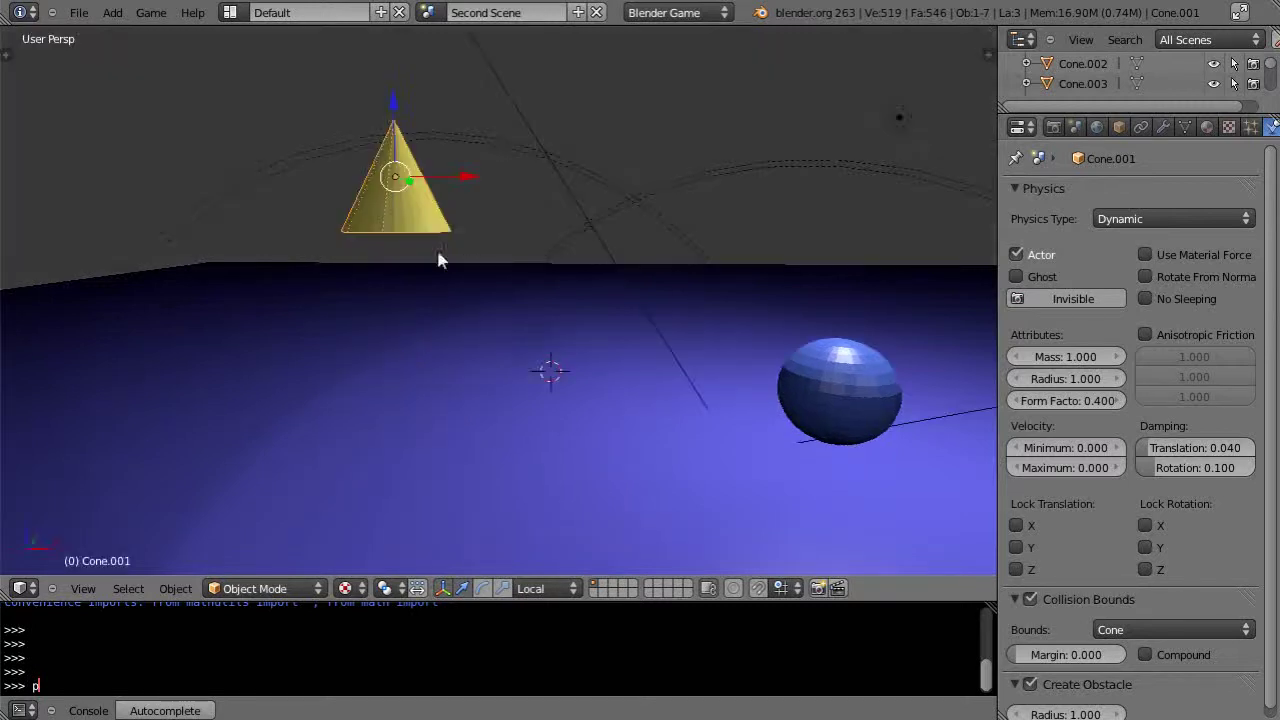
{"action": "middle_click_drag", "start_coordinate": [430, 363], "coordinate": [452, 311]}
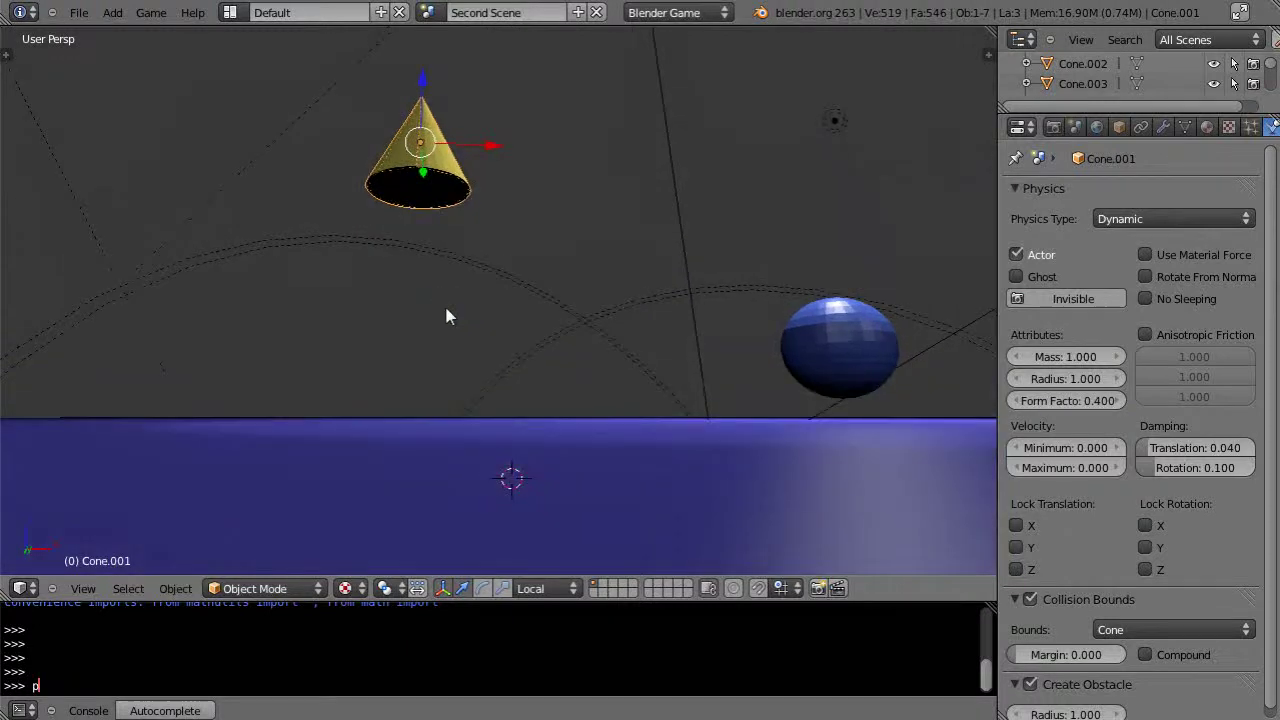
{"action": "key", "text": "p"}
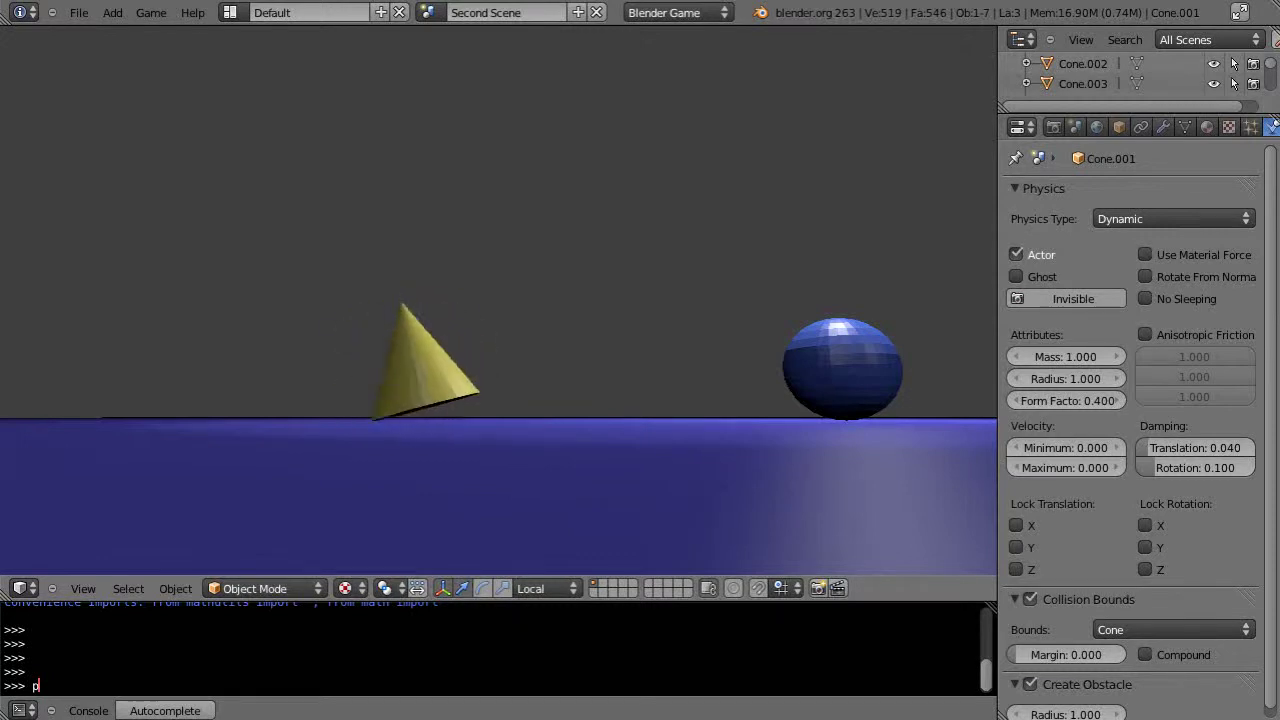
{"action": "key", "text": "Escape"}
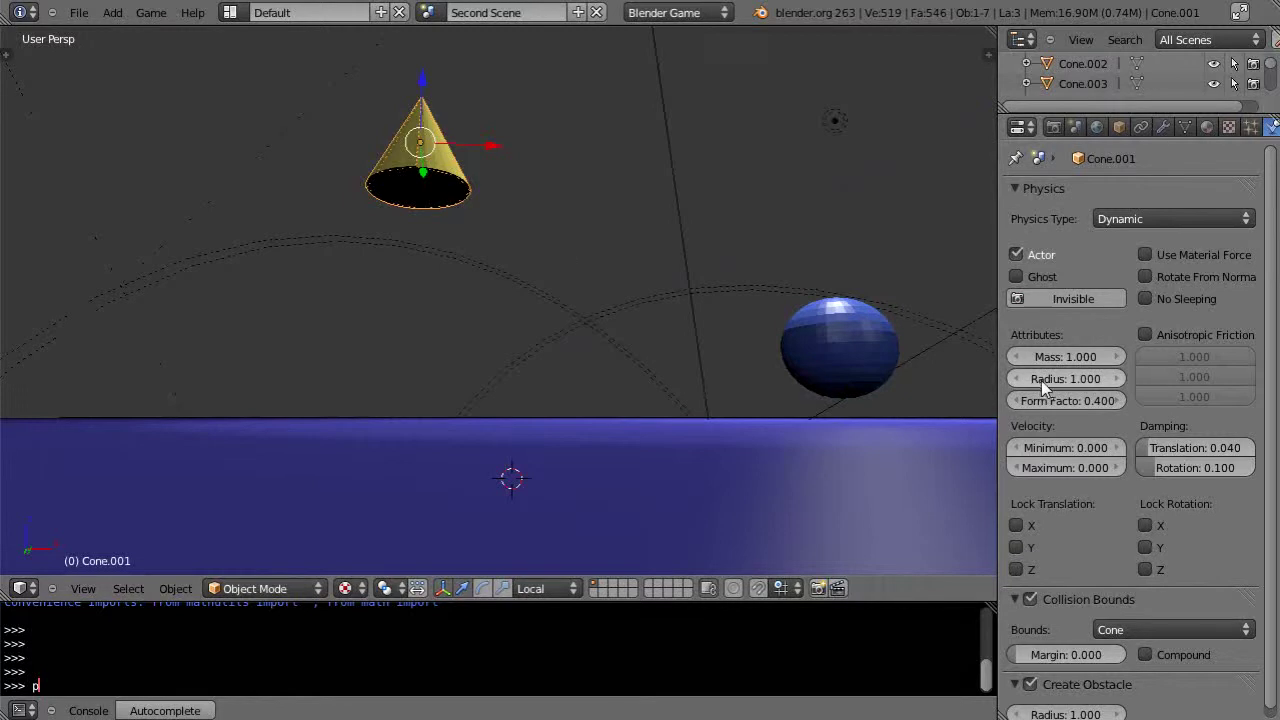
- Turn off the cone's collision bounds and test-run the game several times
{"action": "left_click", "coordinate": [1031, 600]}
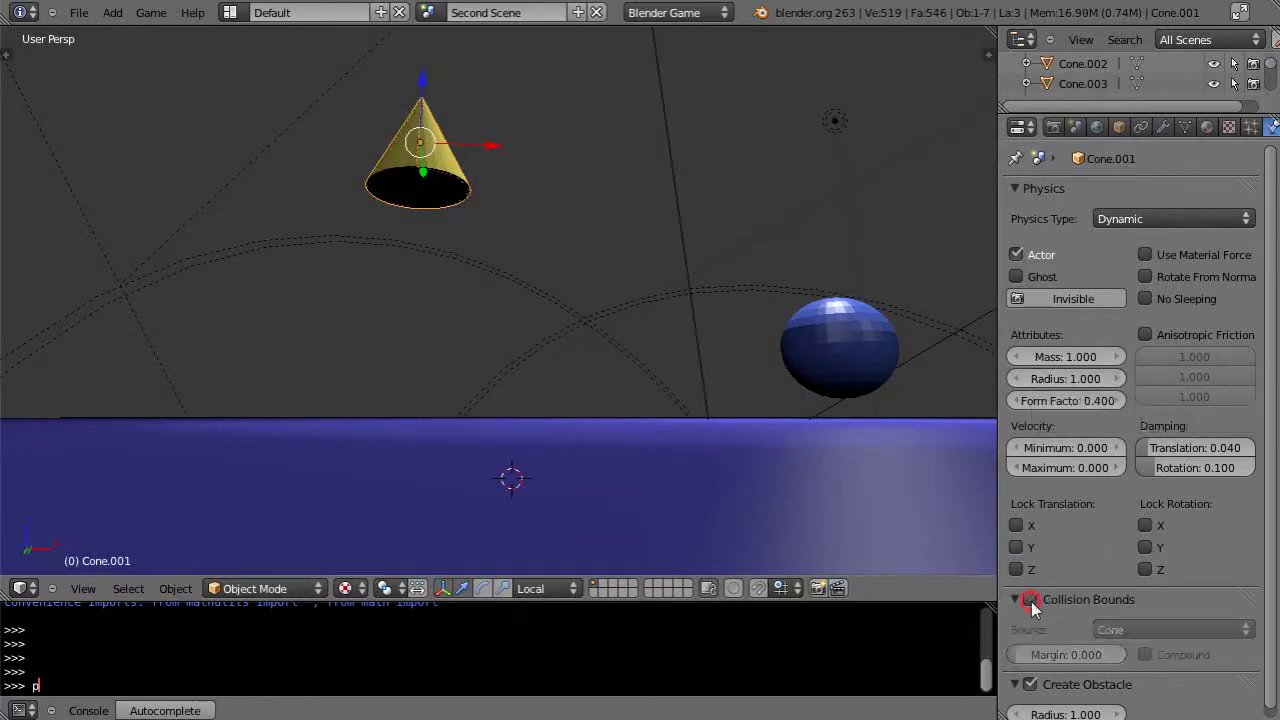
{"action": "key", "text": "p"}
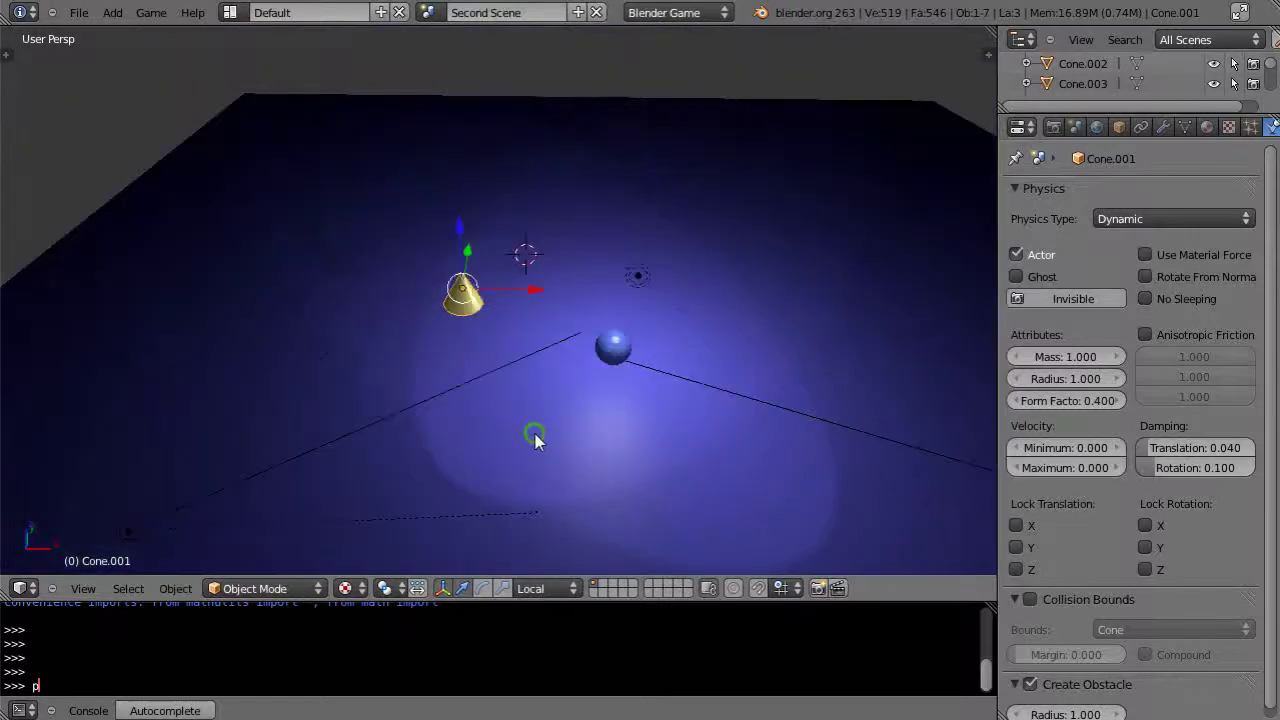
{"action": "key", "text": "p"}
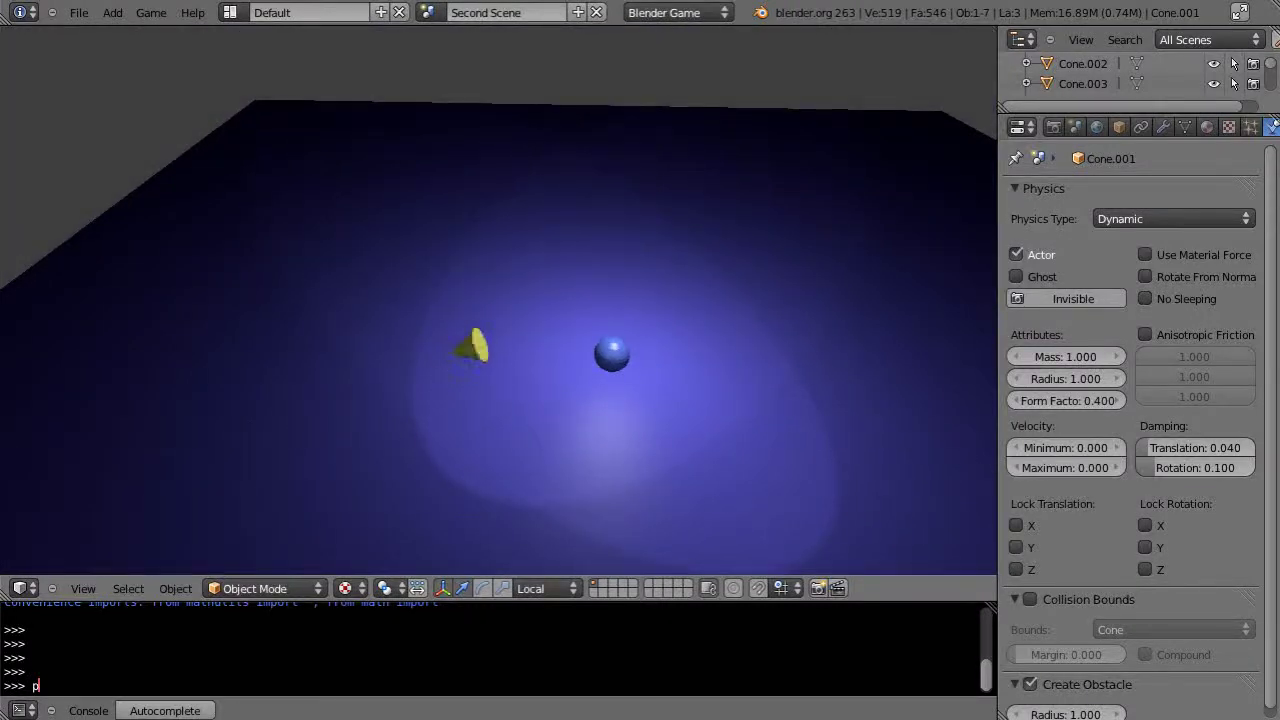
{"action": "key", "text": "Escape"}
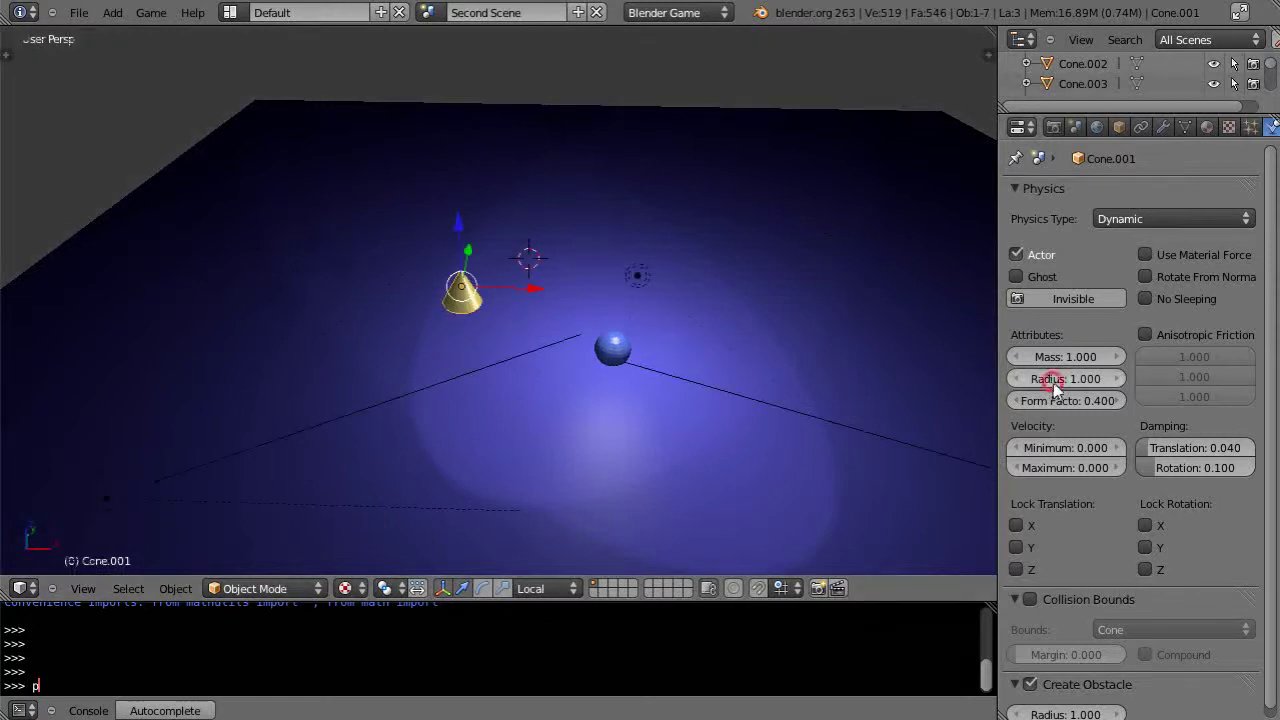
{"action": "key", "text": "p"}
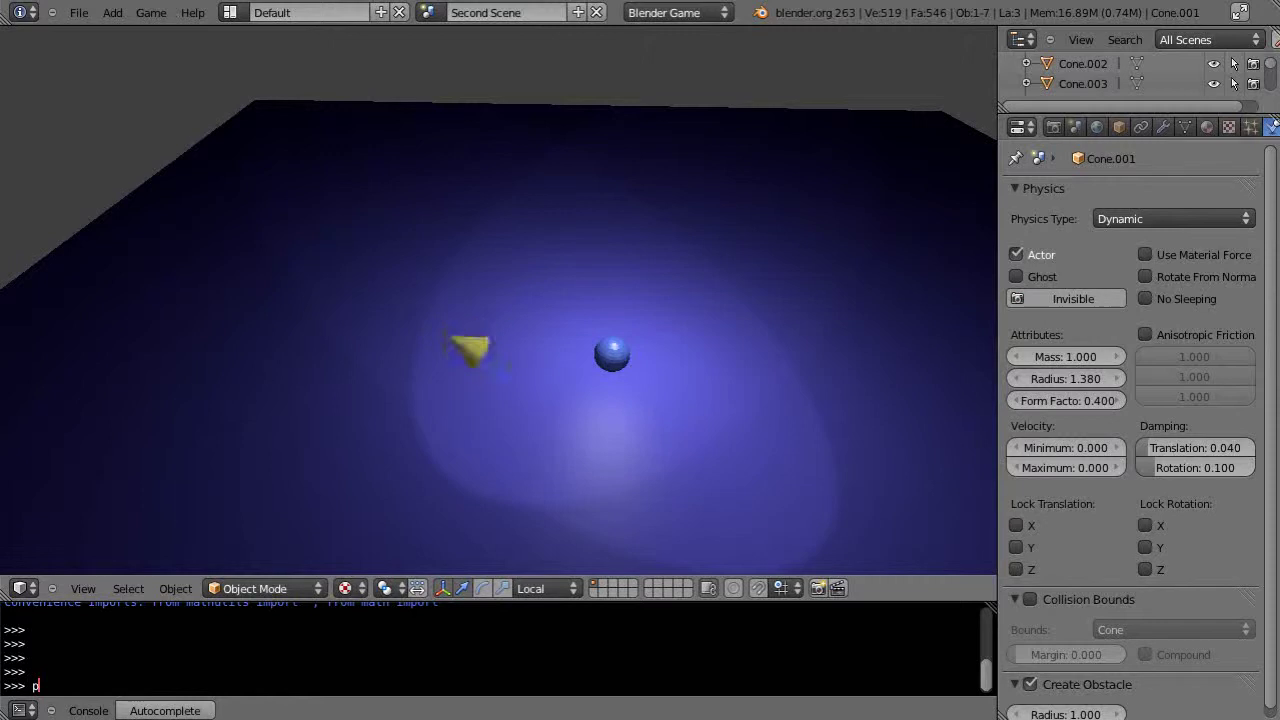
{"action": "key", "text": "Escape"}
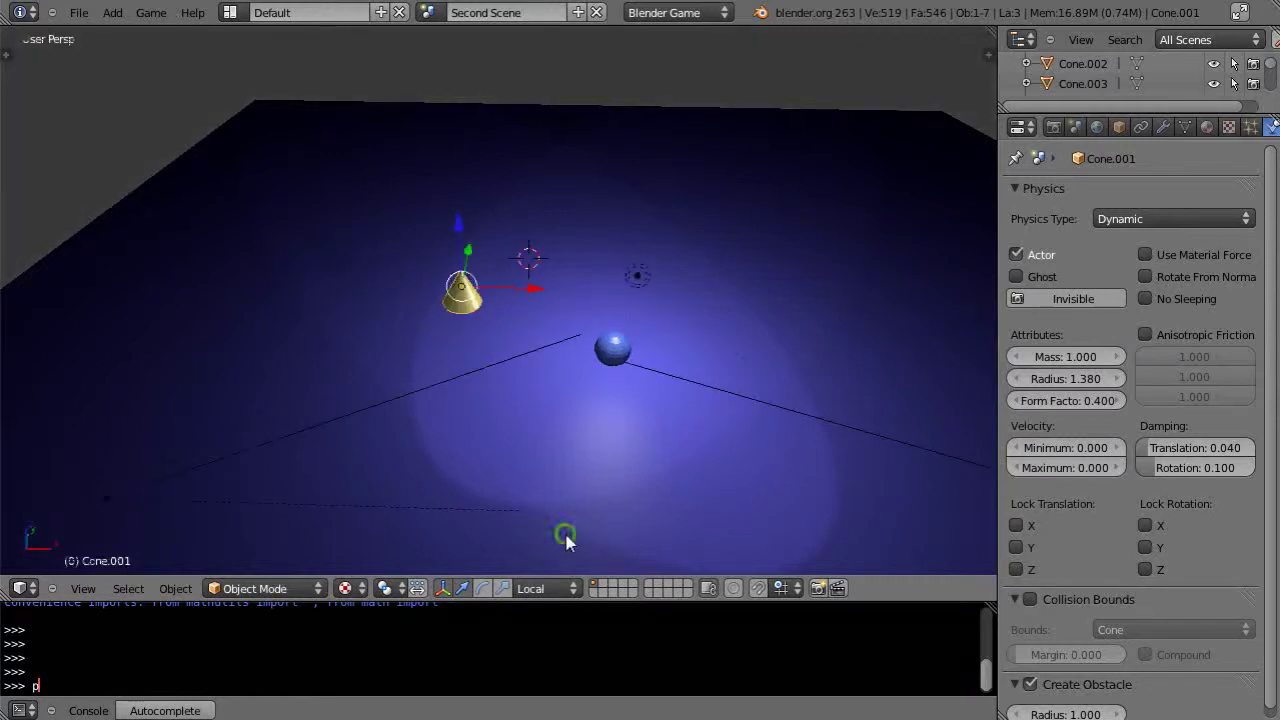
{"action": "middle_click_drag", "start_coordinate": [565, 540], "coordinate": [558, 455]}
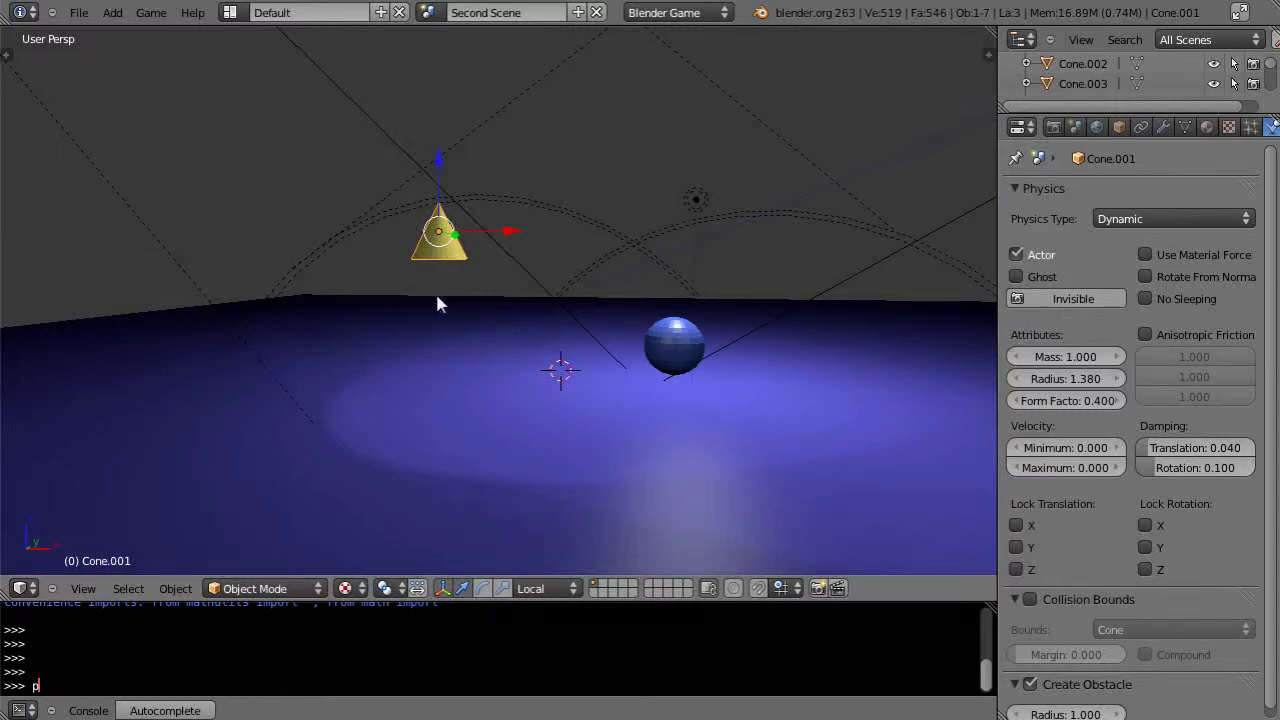
{"action": "scroll", "coordinate": [455, 283], "scroll_direction": "up", "scroll_amount": 6}
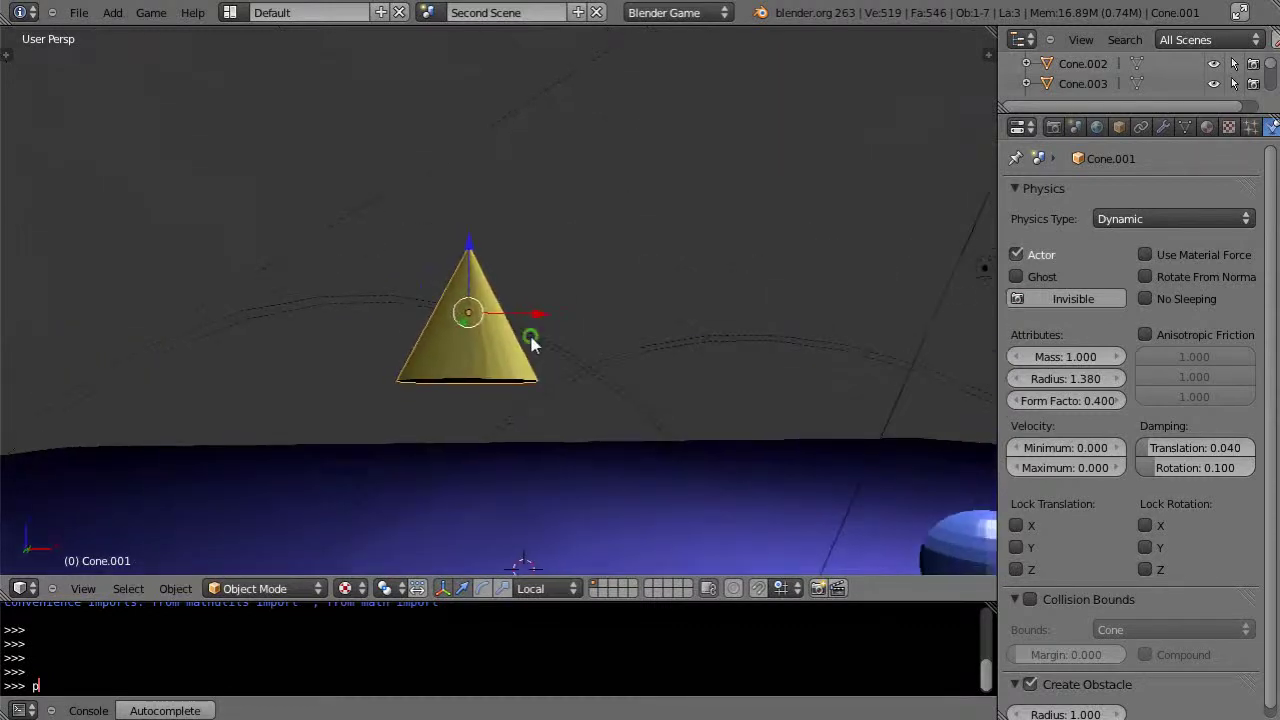
{"action": "scroll", "coordinate": [529, 345], "scroll_direction": "up", "scroll_amount": 2}
{"action": "scroll", "coordinate": [529, 345], "scroll_direction": "down", "scroll_amount": 3}
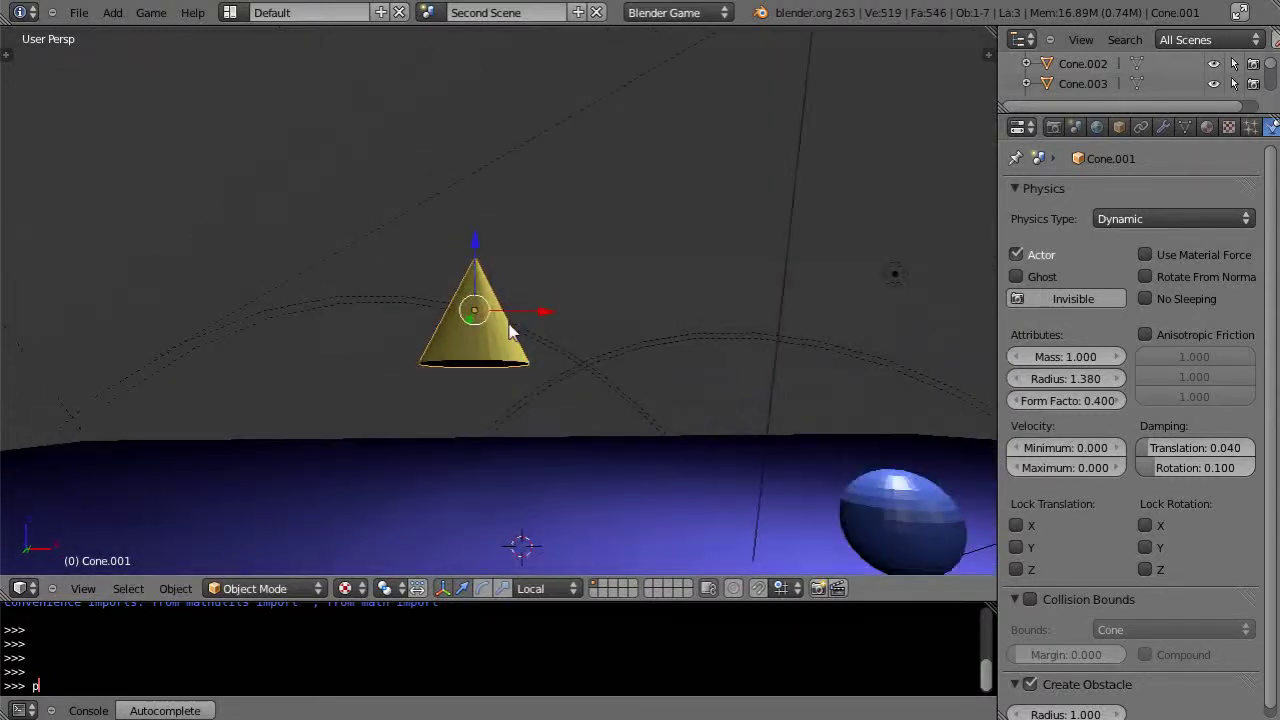
{"action": "key", "text": "p"}
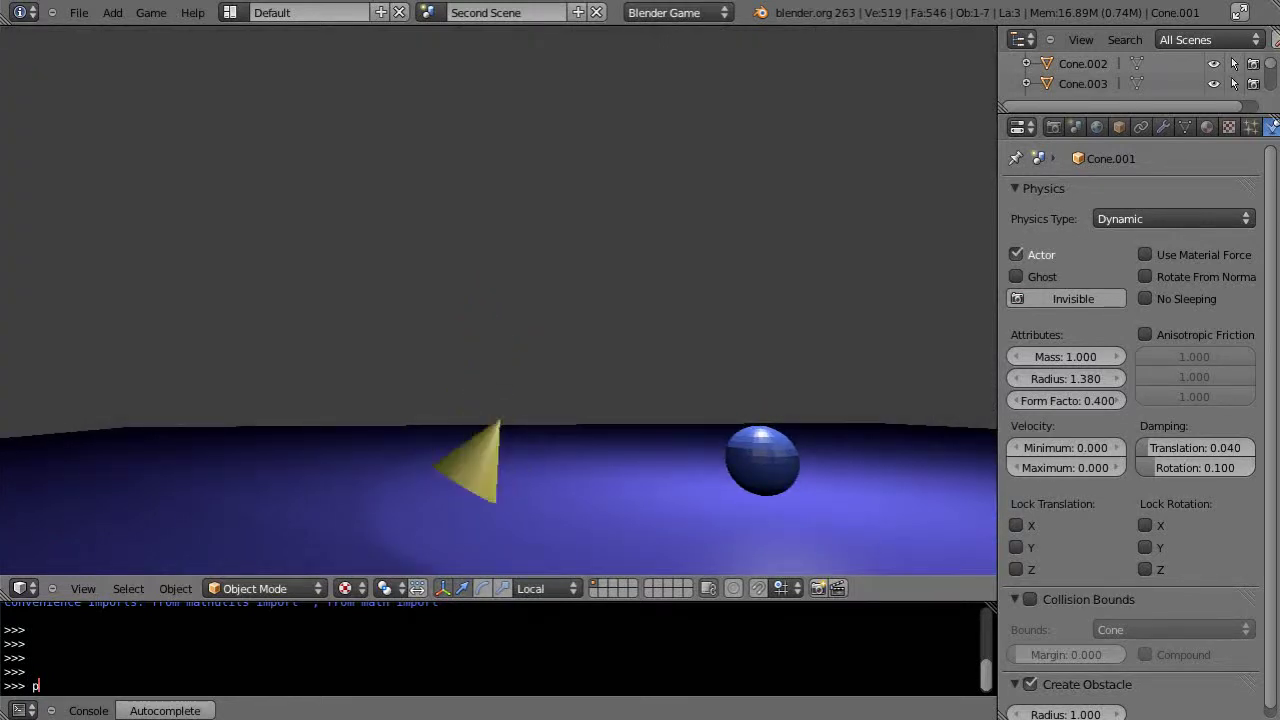
{"action": "key", "text": "Escape"}
{"action": "key", "text": "KP_2"}
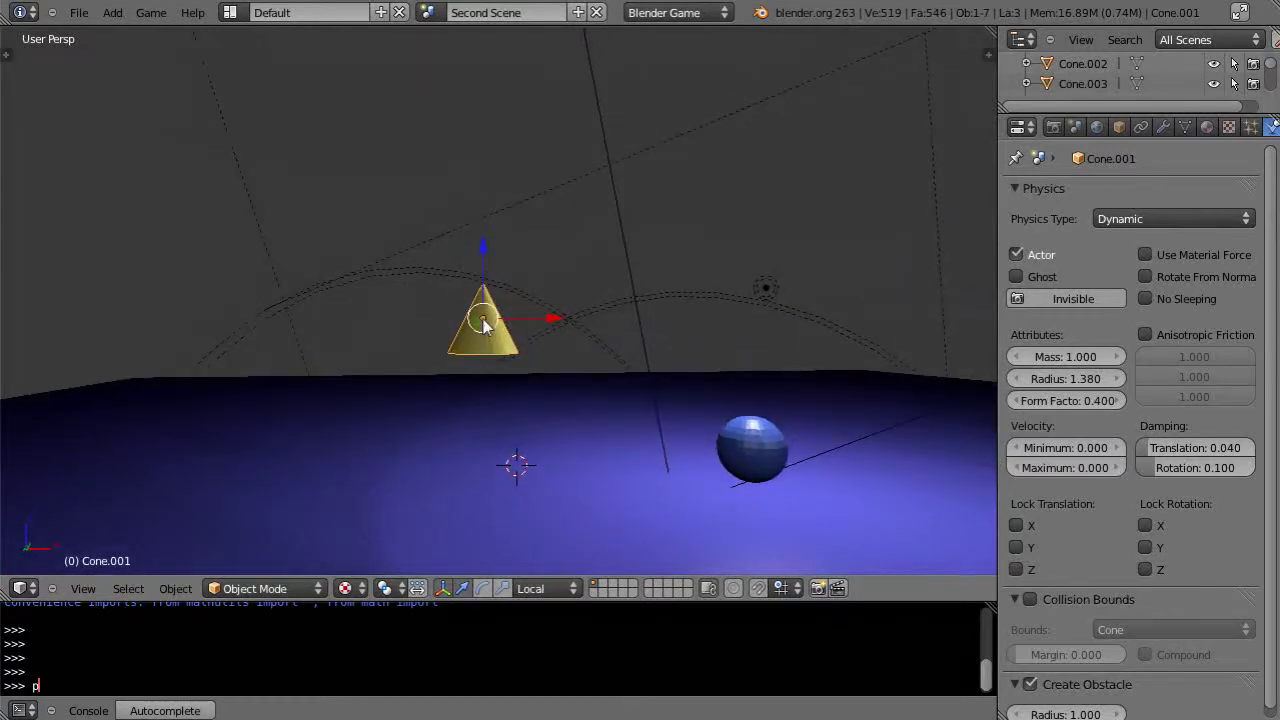
{"action": "scroll", "coordinate": [483, 325], "scroll_direction": "up", "scroll_amount": 6}
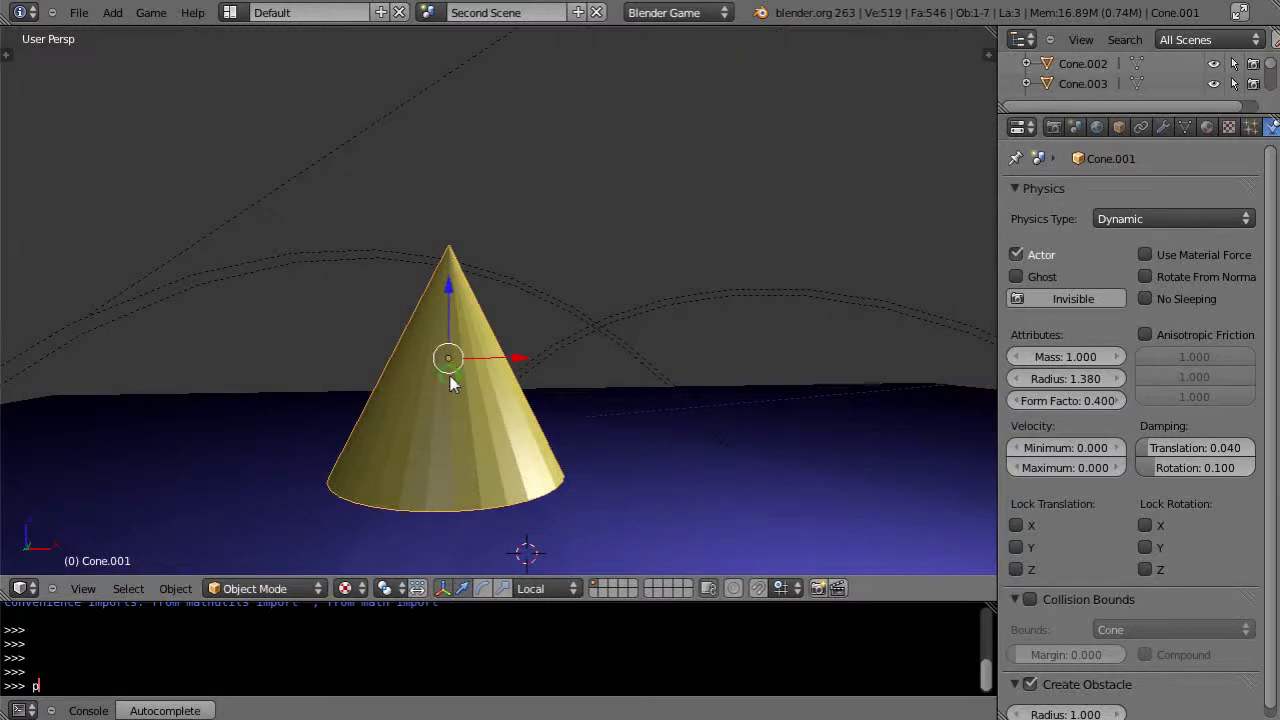
{"action": "middle_click_drag", "start_coordinate": [450, 383], "coordinate": [461, 363]}
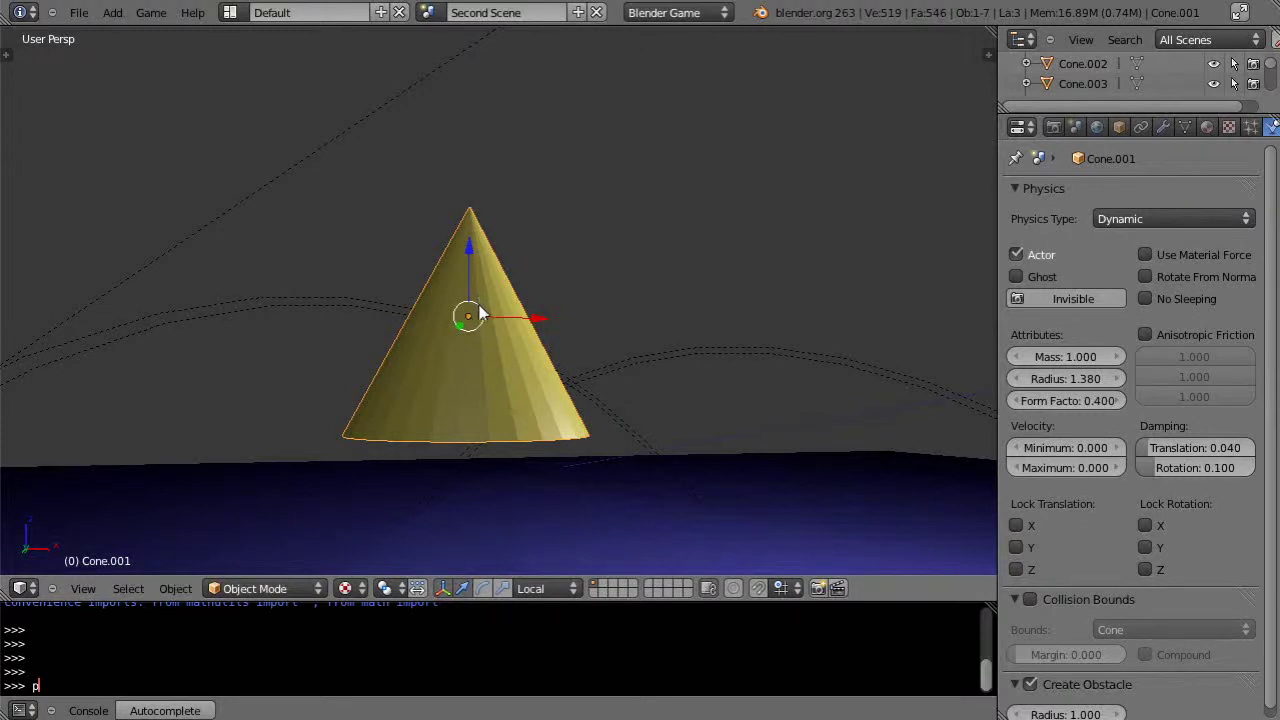
- Raise the cone's mesh 0.2056 along its local Z in Edit Mode, then run the game
{"action": "key", "text": "Tab"}
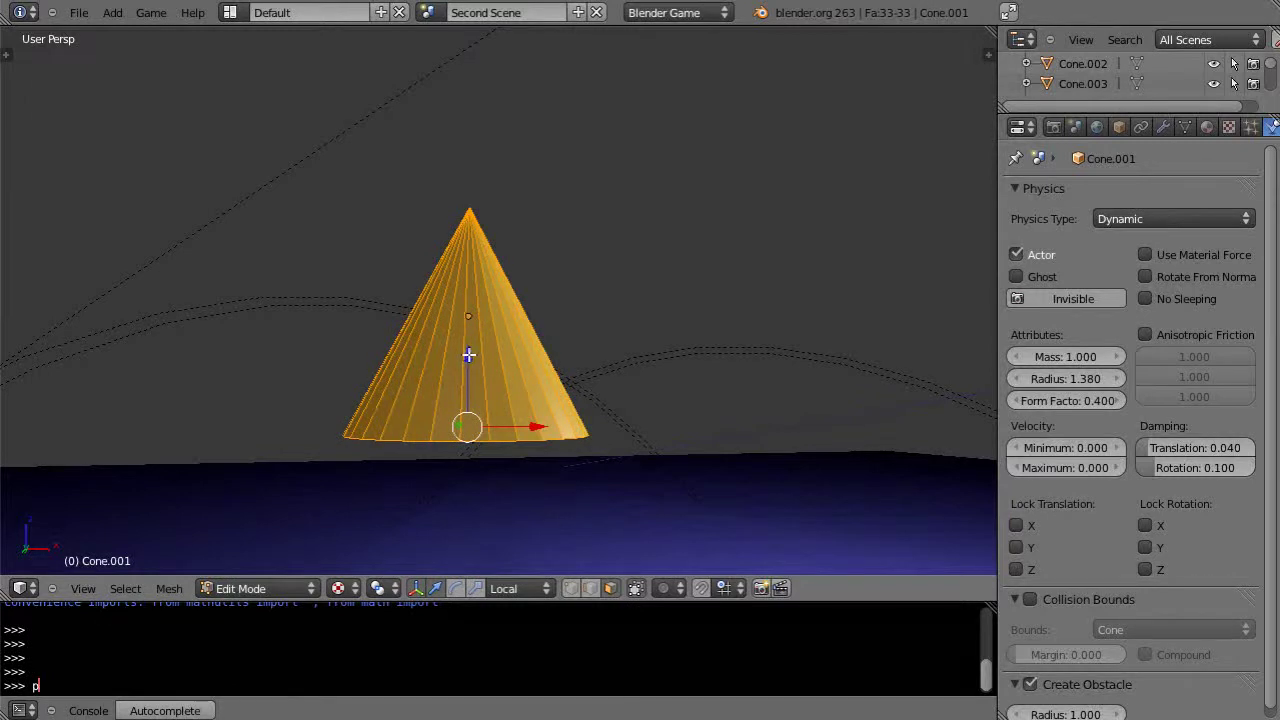
{"action": "key", "text": "g"}
{"action": "key", "text": "z"}
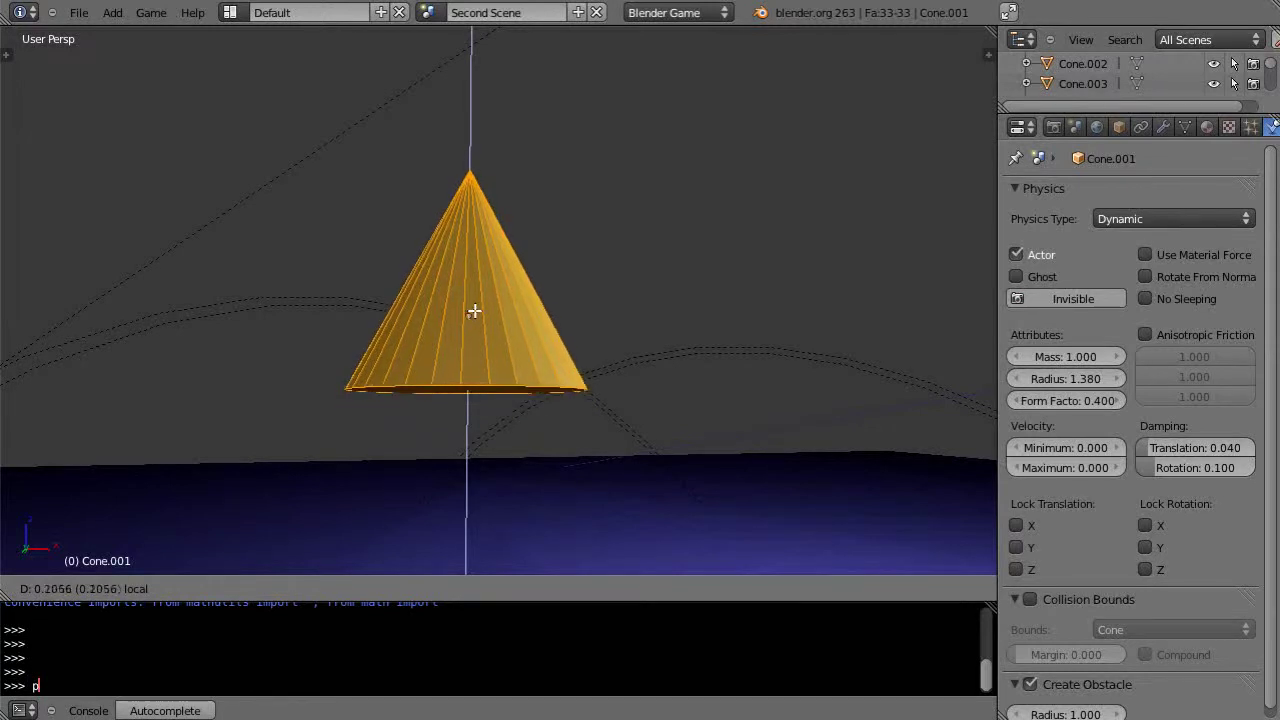
{"action": "left_click", "coordinate": [473, 311]}
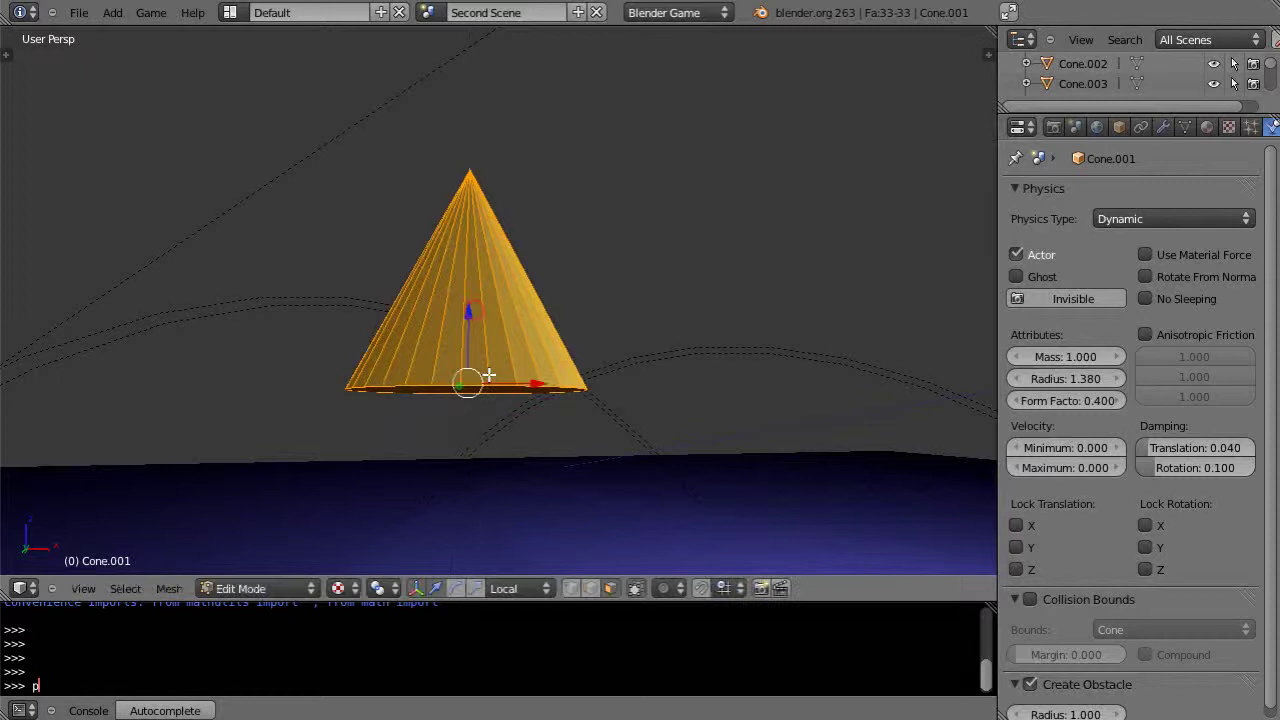
{"action": "key", "text": "Tab"}
{"action": "scroll", "coordinate": [505, 420], "scroll_direction": "down", "scroll_amount": 4}
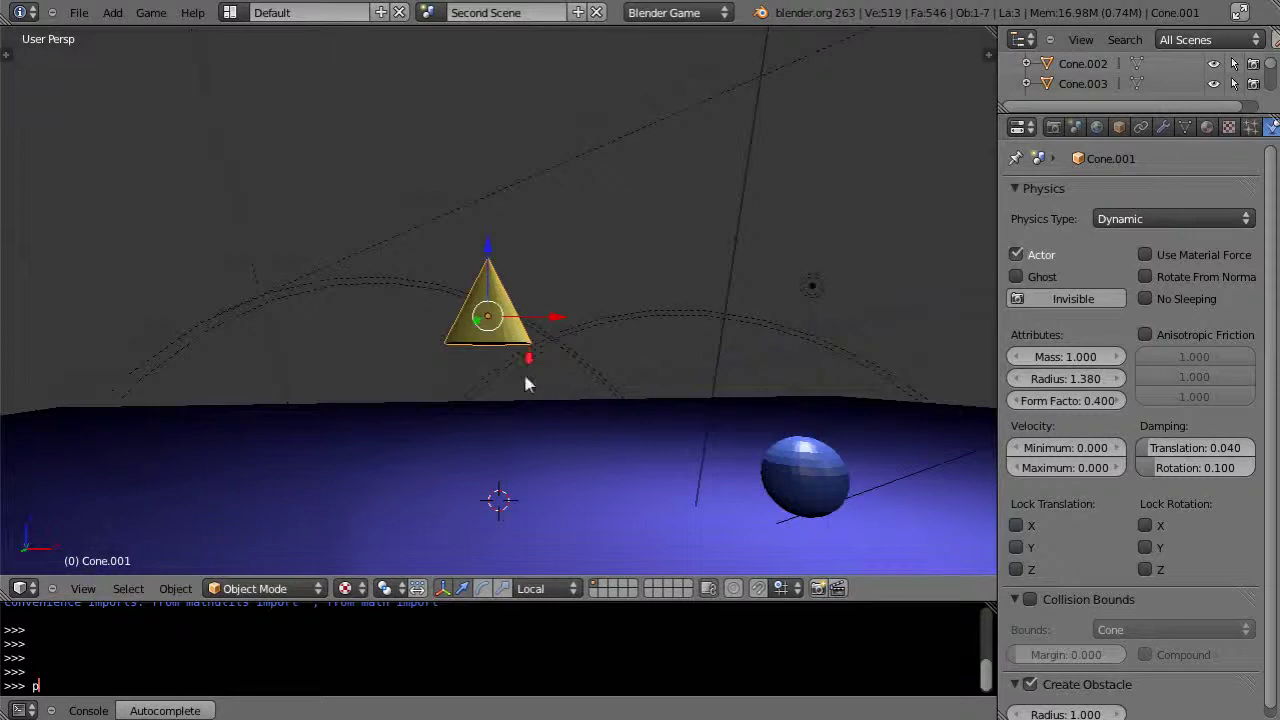
{"action": "key", "text": "p"}
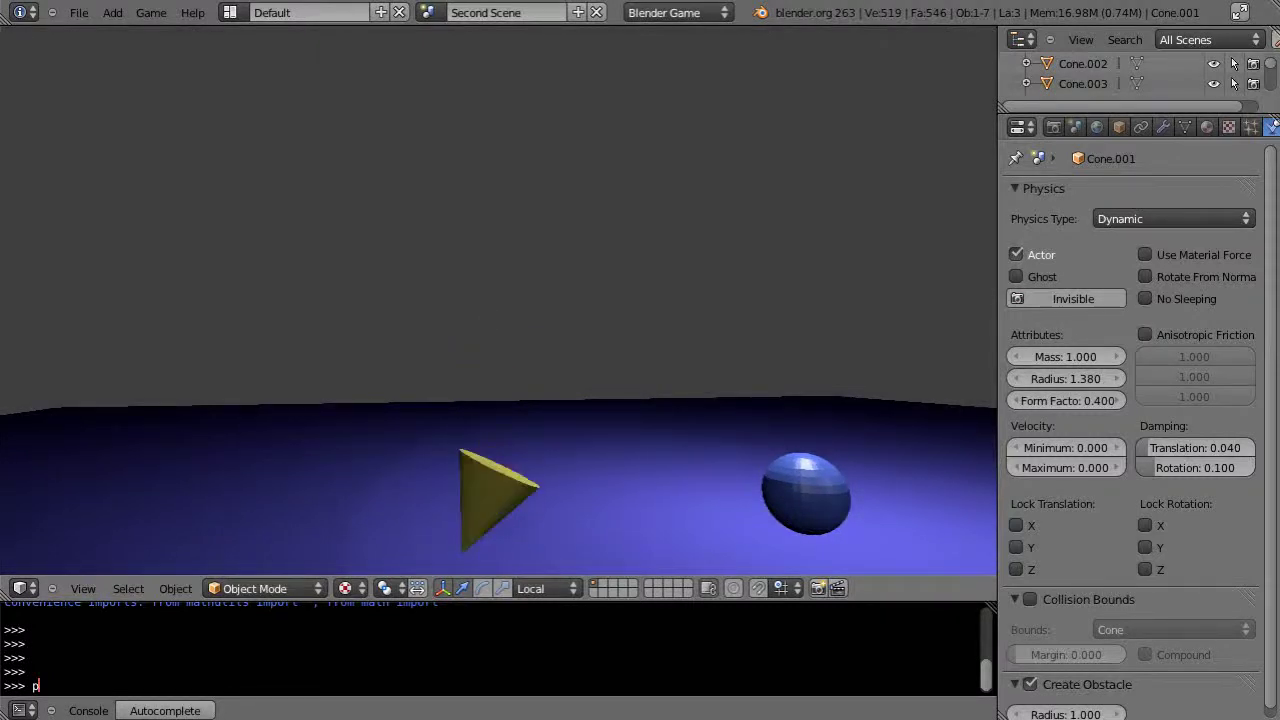
- Stop and rerun the game twice more, ending back in the editor
{"action": "key", "text": "Escape"}
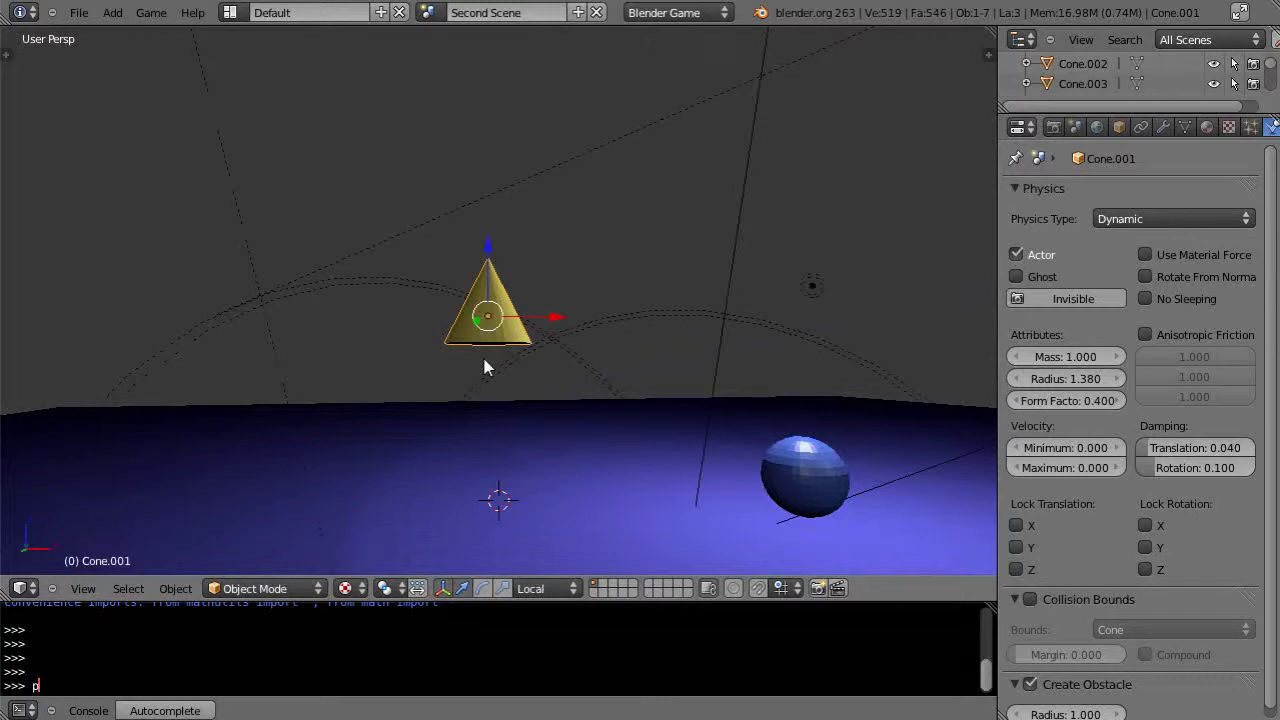
{"action": "key", "text": "p"}
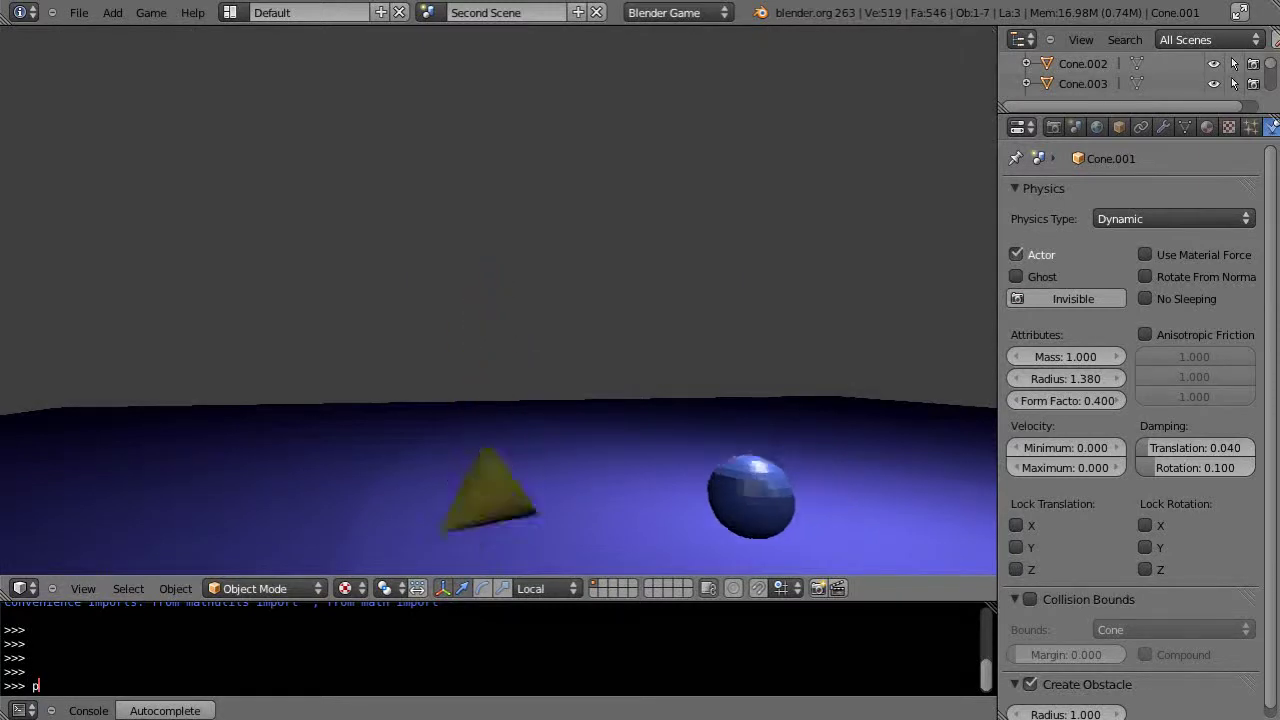
{"action": "key", "text": "Escape"}
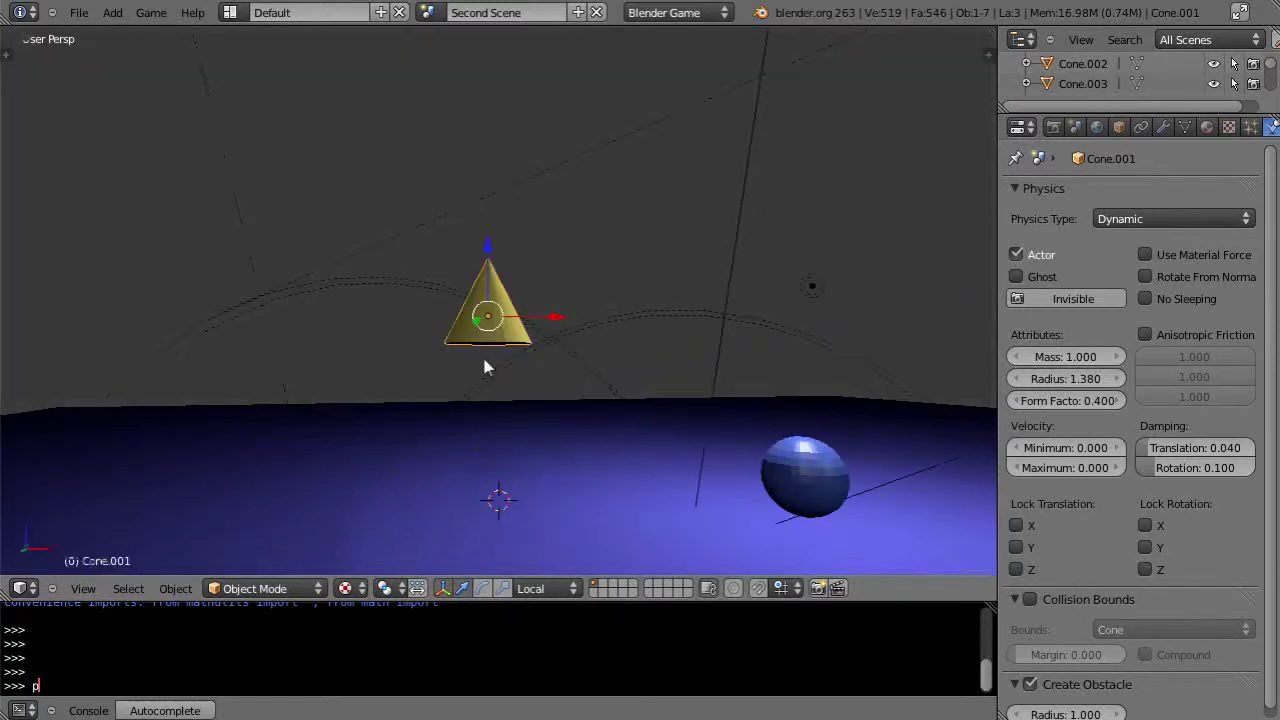
{"action": "key", "text": "p"}
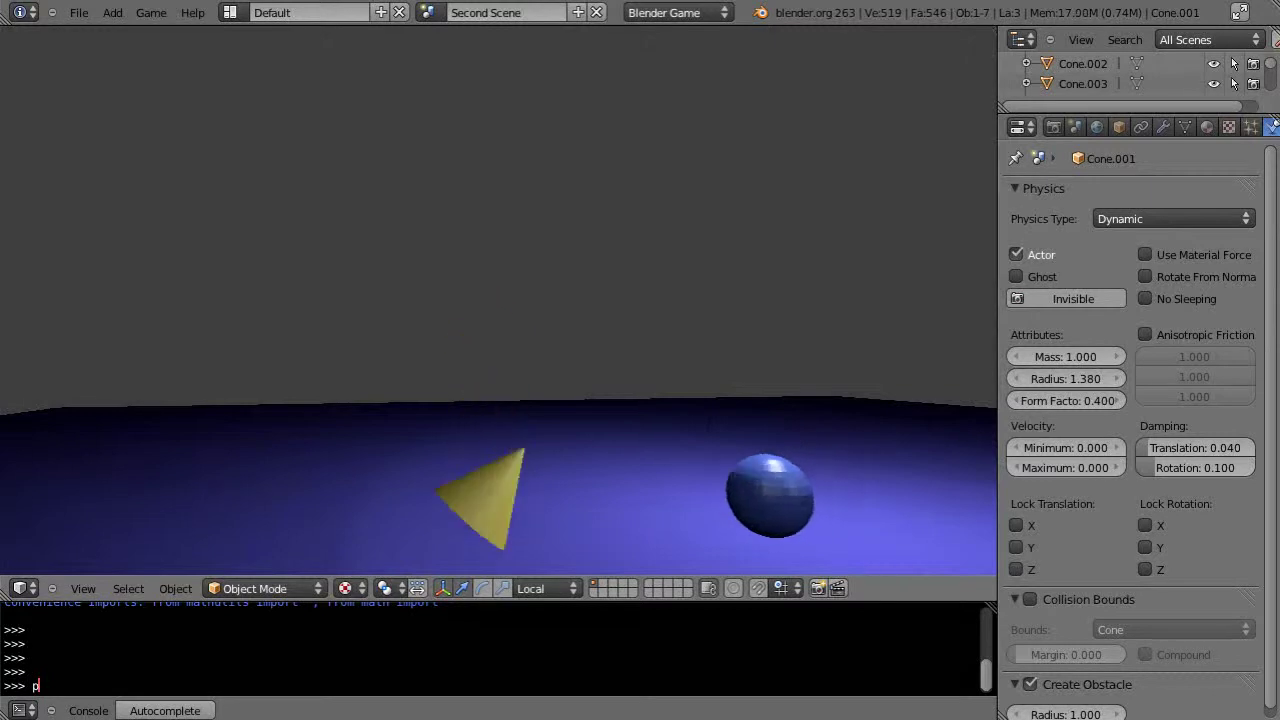
{"action": "key", "text": "Escape"}
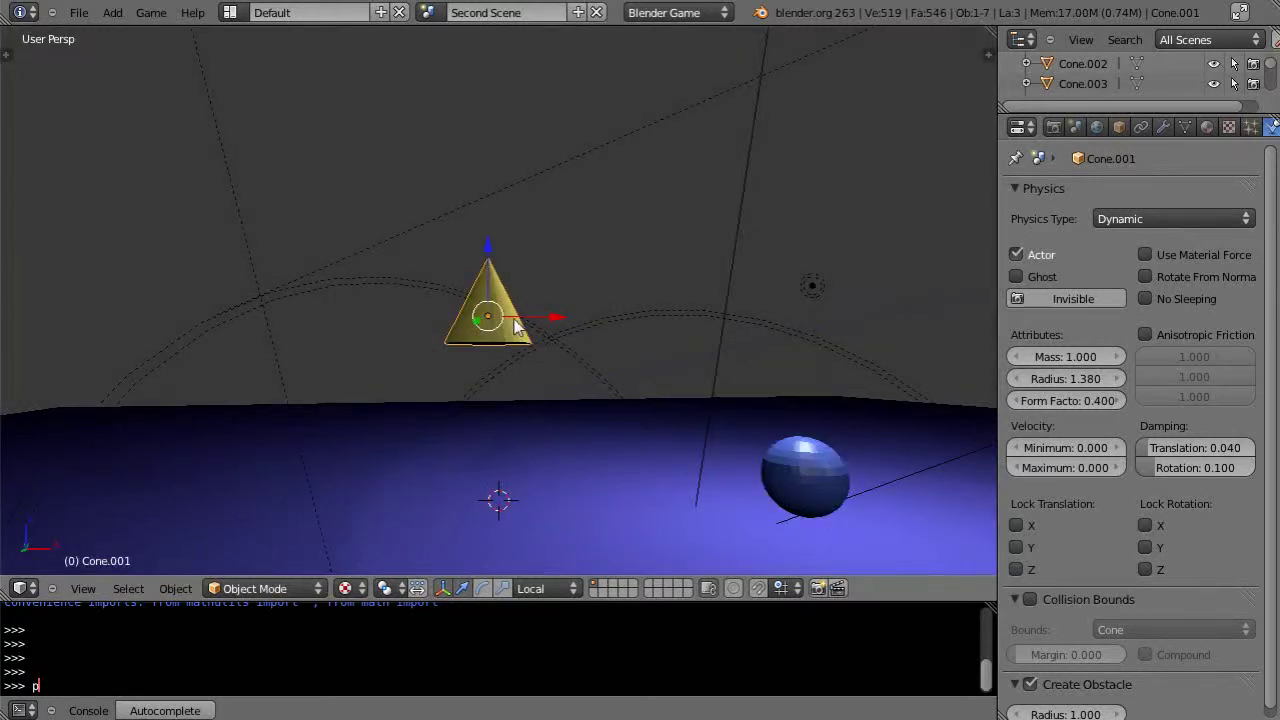
- Lower the cone's mesh along its local Z axis in Edit Mode
{"action": "scroll", "coordinate": [514, 326], "scroll_direction": "up", "scroll_amount": 3}
{"action": "key", "text": "Tab"}
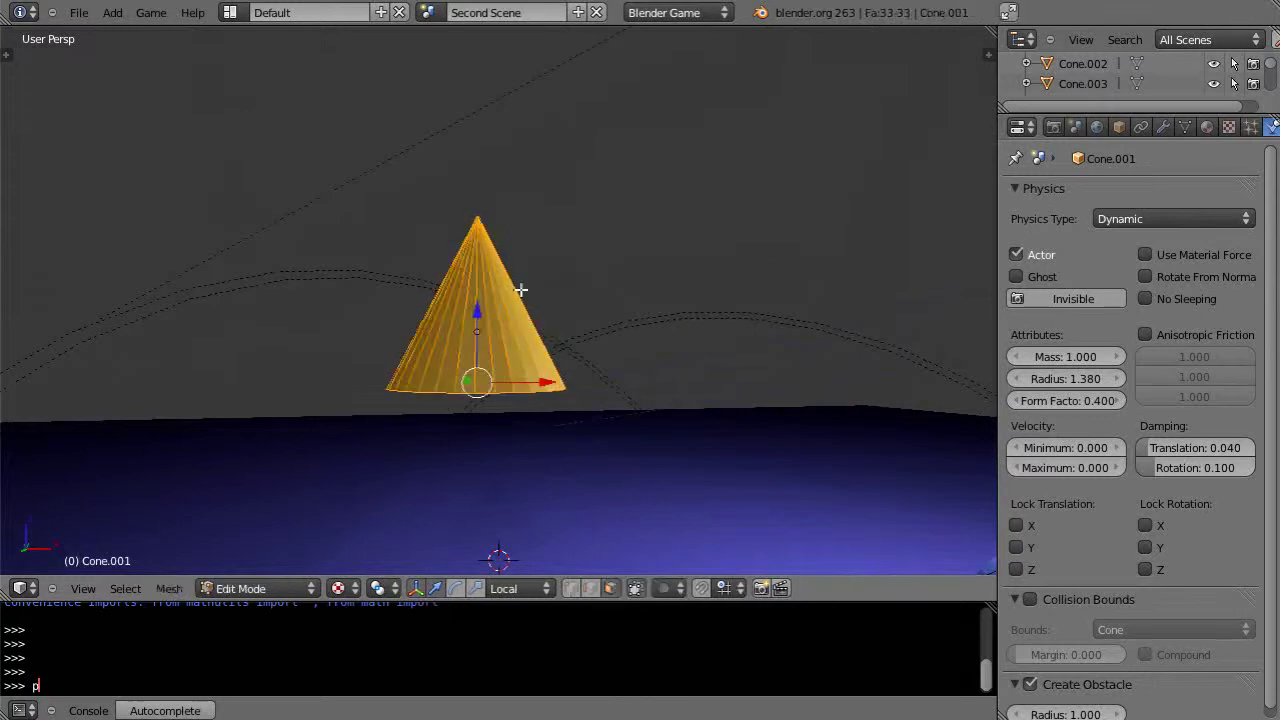
{"action": "key", "text": "g"}
{"action": "key", "text": "z"}
{"action": "key", "text": "z"}
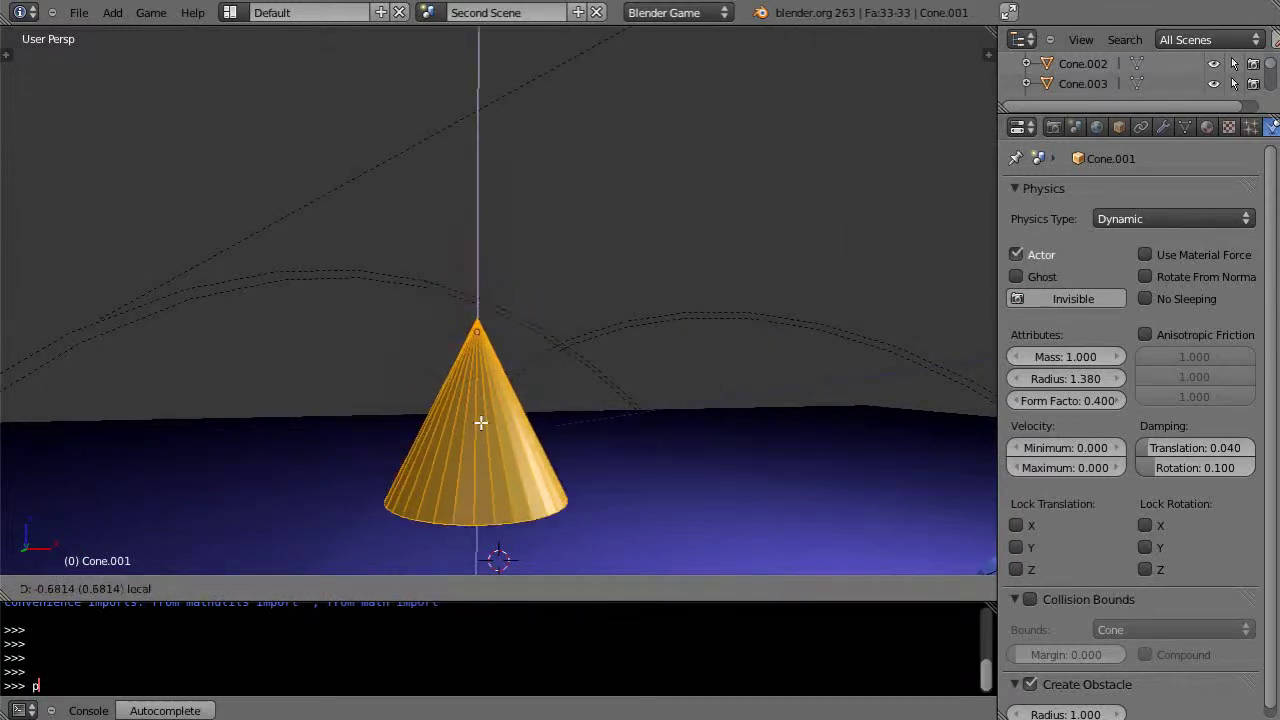
{"action": "left_click", "coordinate": [482, 432]}
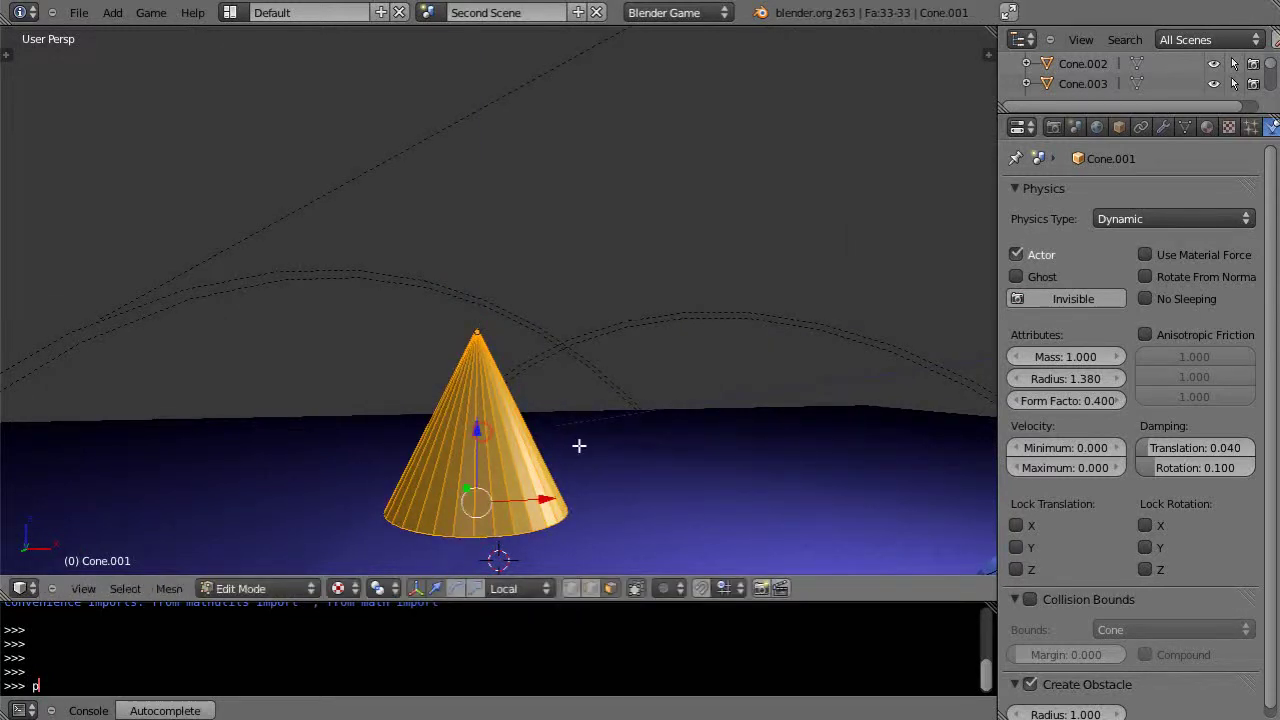
{"action": "key", "text": "Tab"}
{"action": "scroll", "coordinate": [580, 440], "scroll_direction": "down", "scroll_amount": 3}
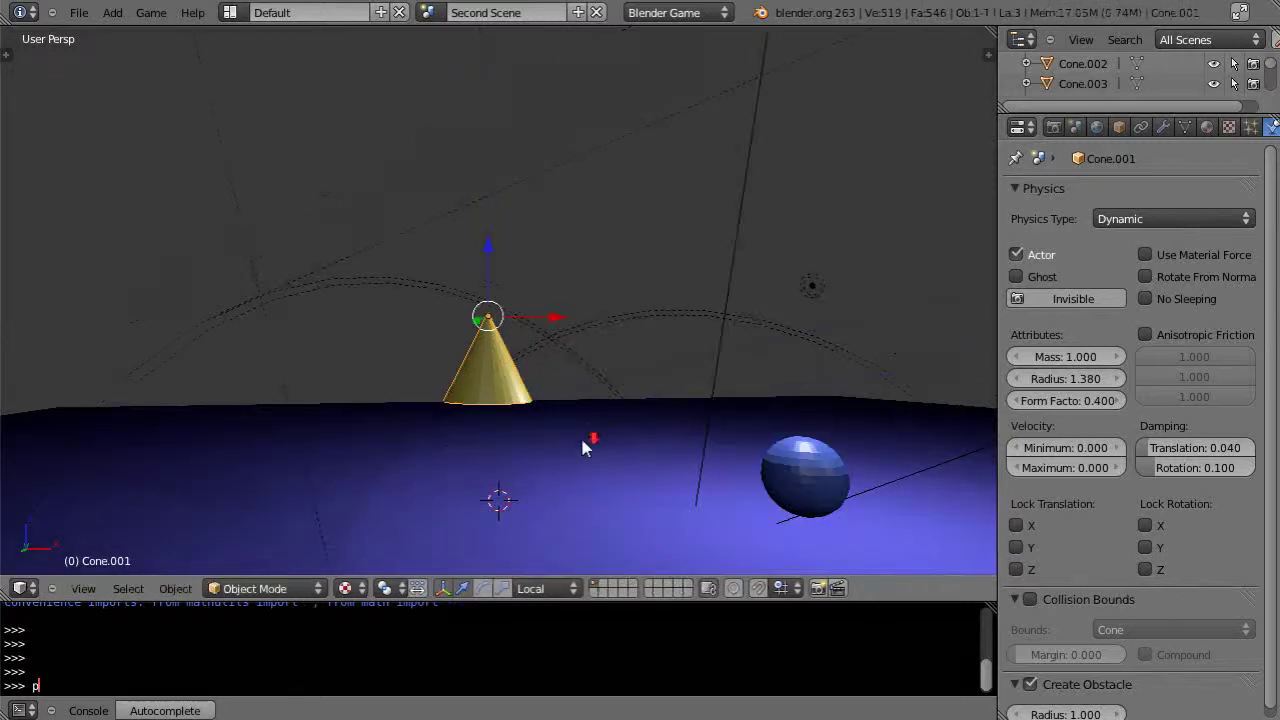
- Test-run the adjusted cone in the game three times, ending back in the editor
{"action": "key", "text": "p"}
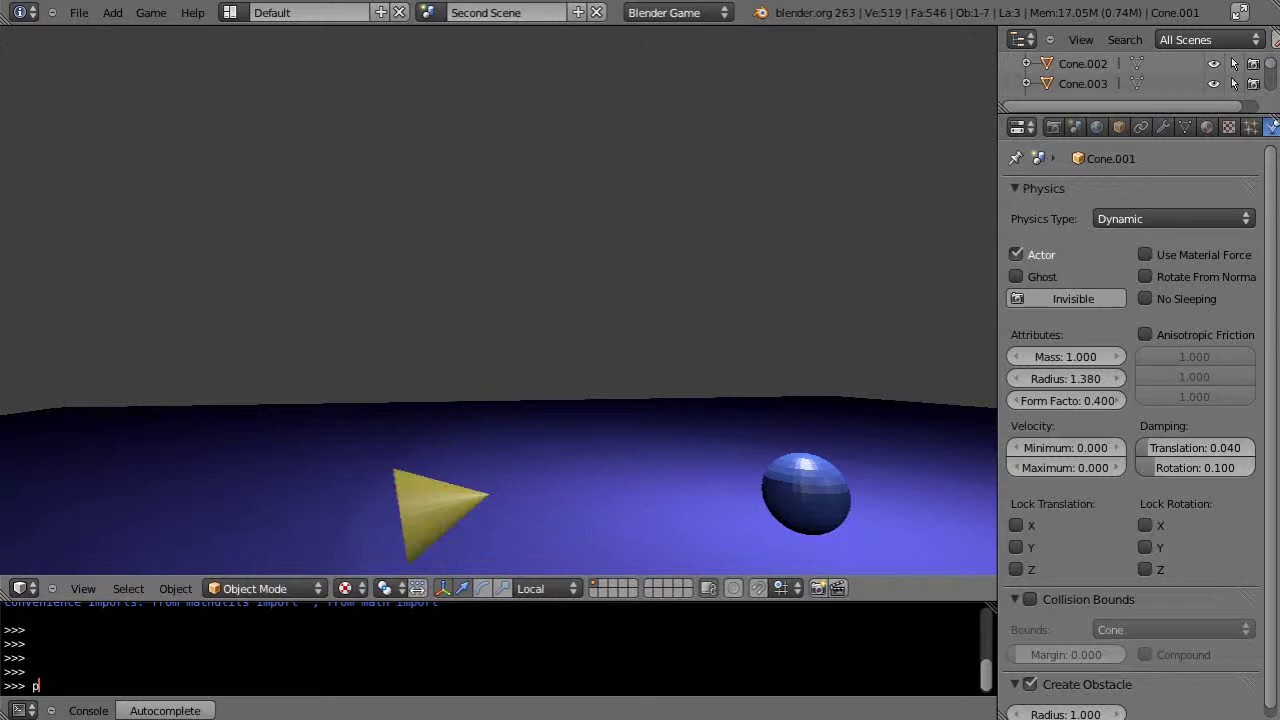
{"action": "key", "text": "Escape"}
{"action": "key", "text": "p"}
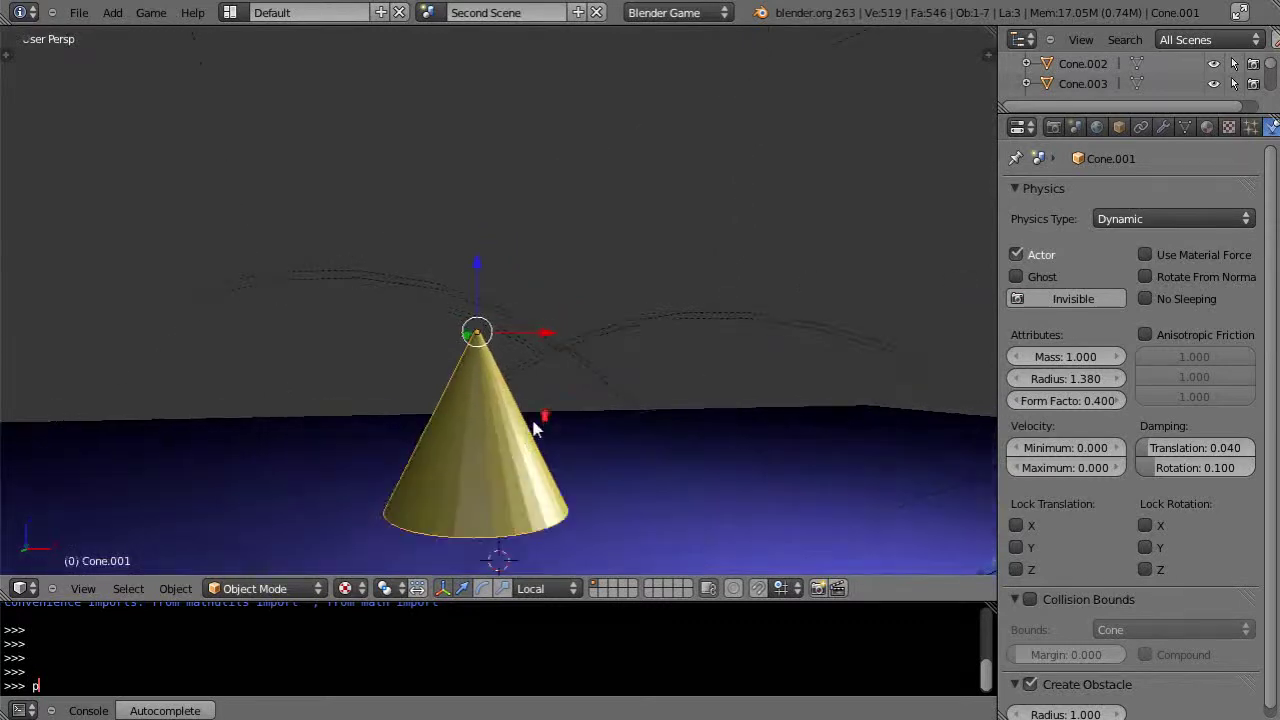
{"action": "key", "text": "Escape"}
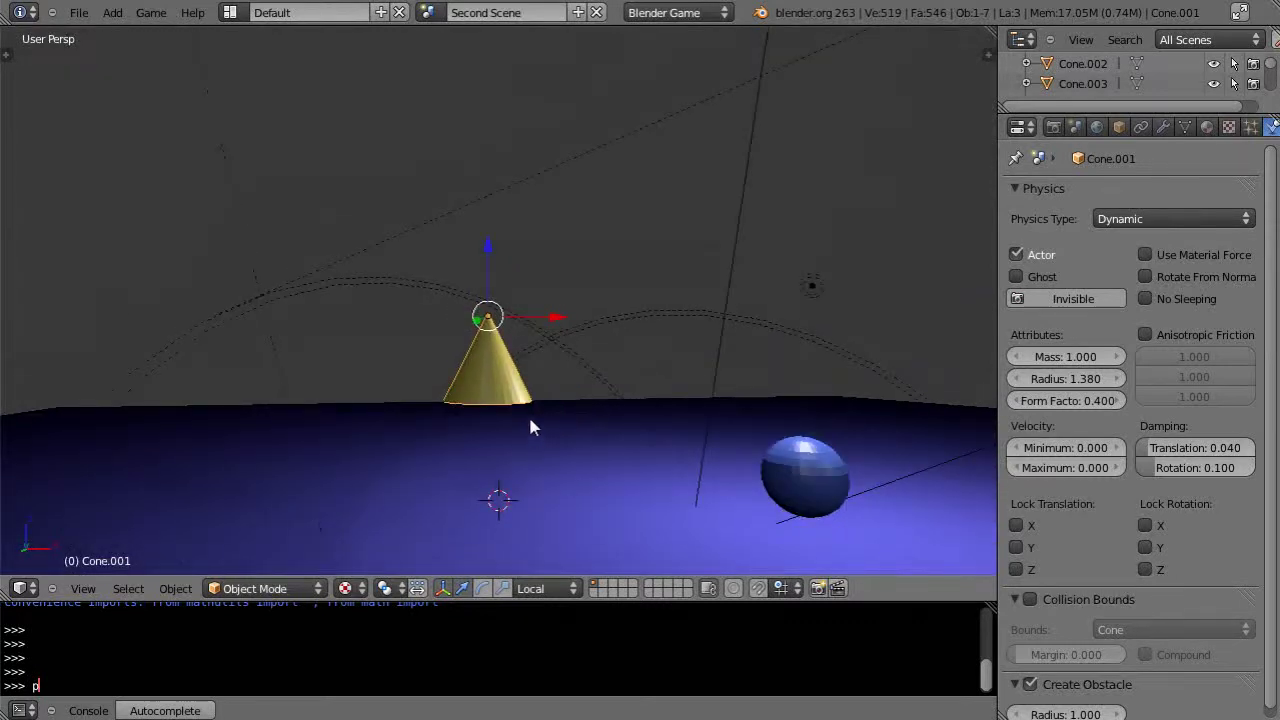
{"action": "key", "text": "p"}
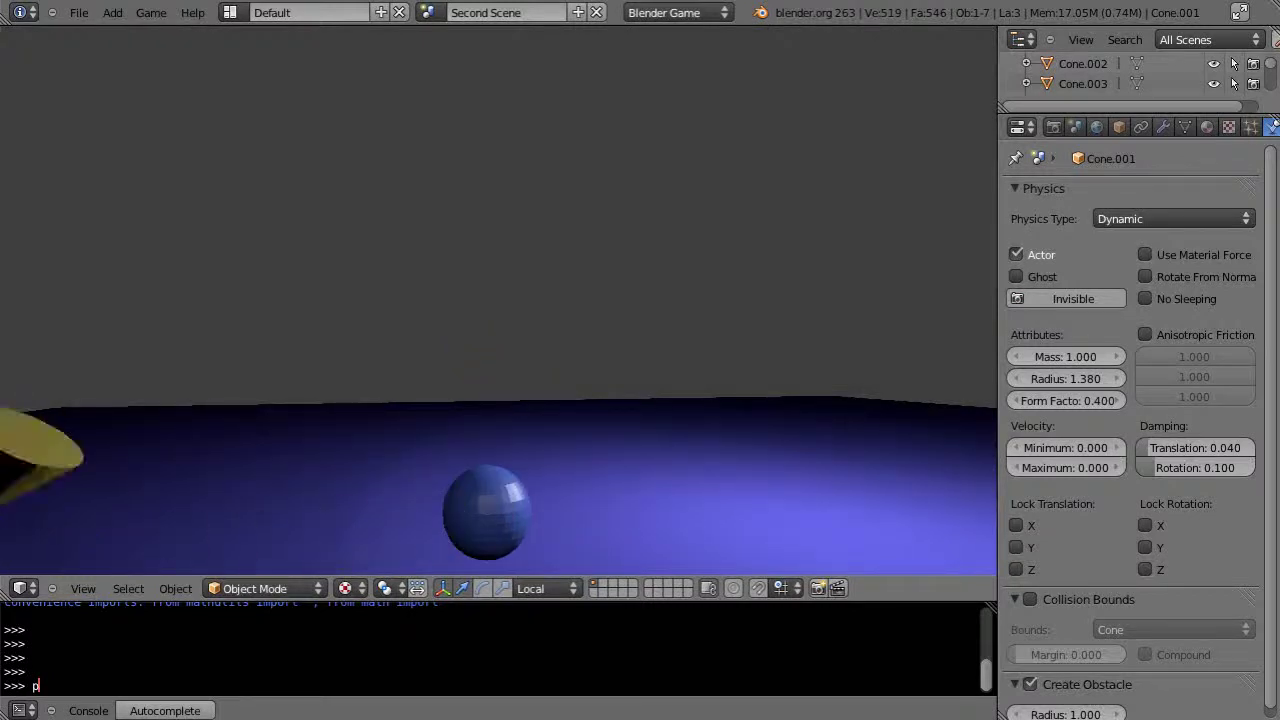
{"action": "key", "text": "Escape"}
- Raise the cone's mesh 0.5736 along its local Z relative to its origin
{"action": "key", "text": "Tab"}
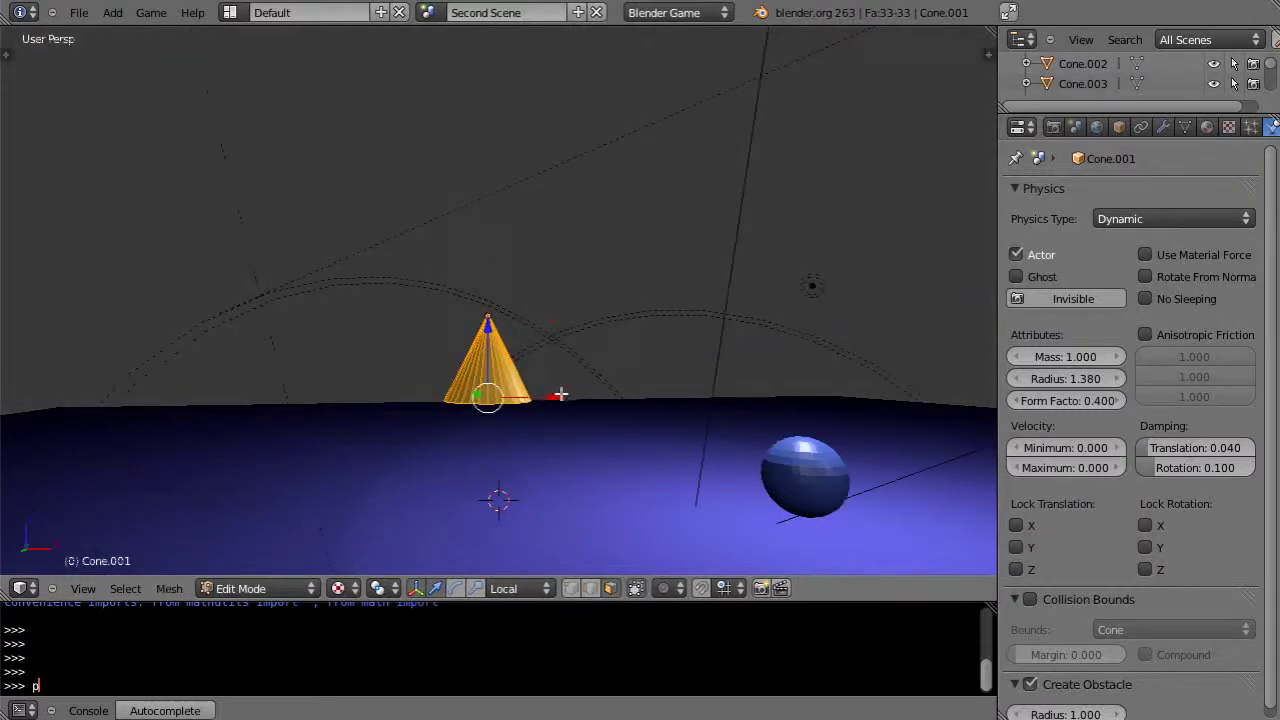
{"action": "scroll", "coordinate": [556, 405], "scroll_direction": "up", "scroll_amount": 5}
{"action": "scroll", "coordinate": [549, 409], "scroll_direction": "down", "scroll_amount": 5}
{"action": "scroll", "coordinate": [548, 410], "scroll_direction": "up", "scroll_amount": 3}
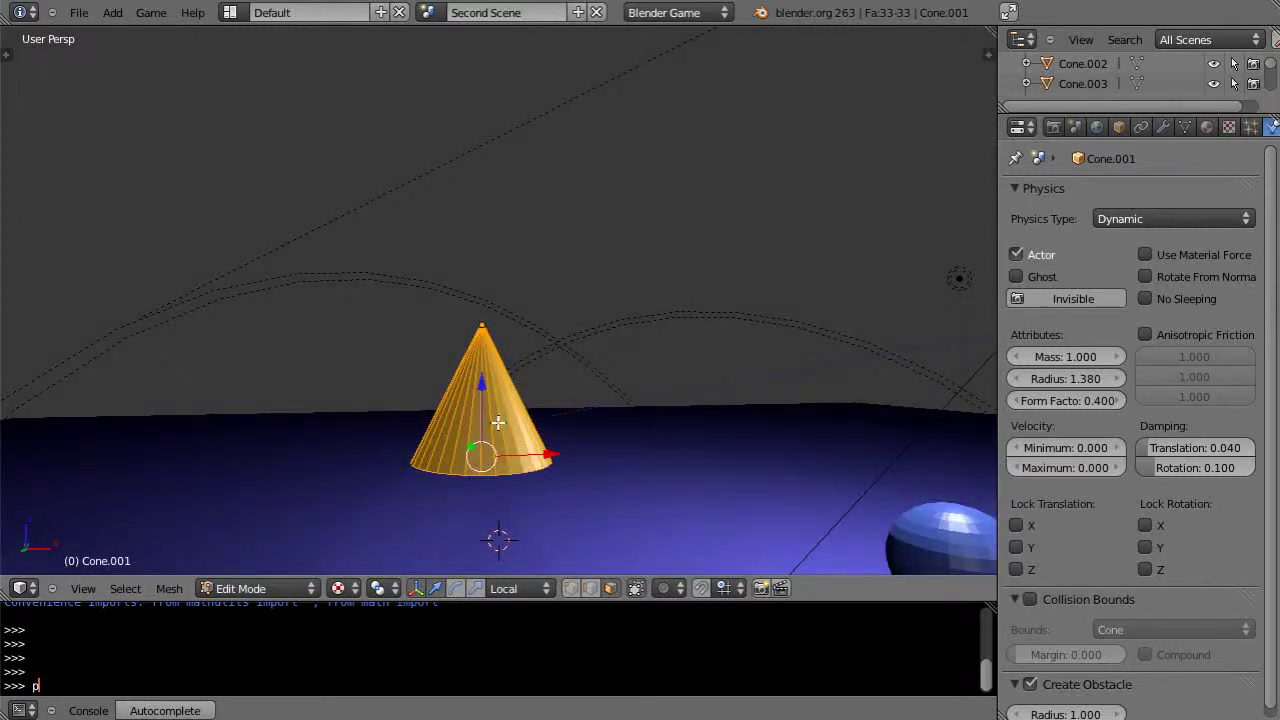
{"action": "mouse_move", "coordinate": [498, 423]}
{"action": "middle_mouse_down"}
{"action": "mouse_move", "coordinate": [511, 428]}
{"action": "mouse_move", "coordinate": [513, 409]}
{"action": "mouse_move", "coordinate": [513, 425]}
{"action": "middle_mouse_up"}
{"action": "key", "text": "Tab"}
{"action": "key", "text": "Tab"}
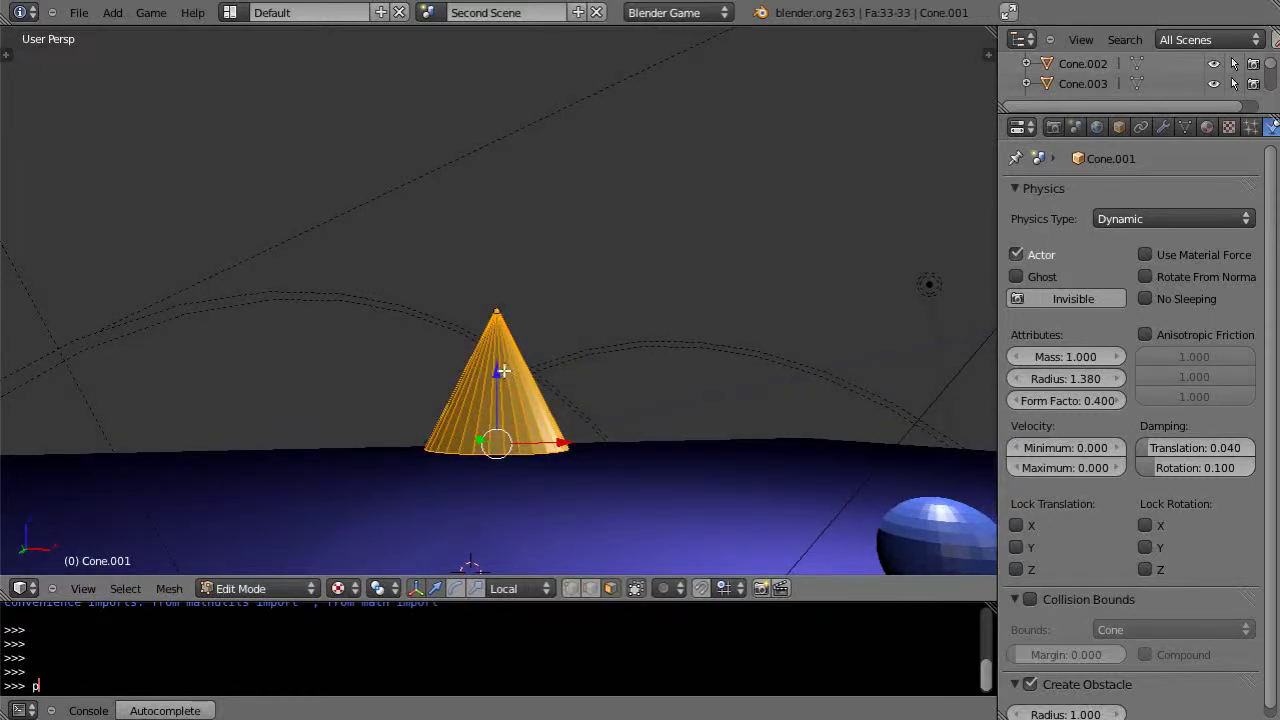
{"action": "left_click_drag", "start_coordinate": [499, 370], "coordinate": [498, 298]}
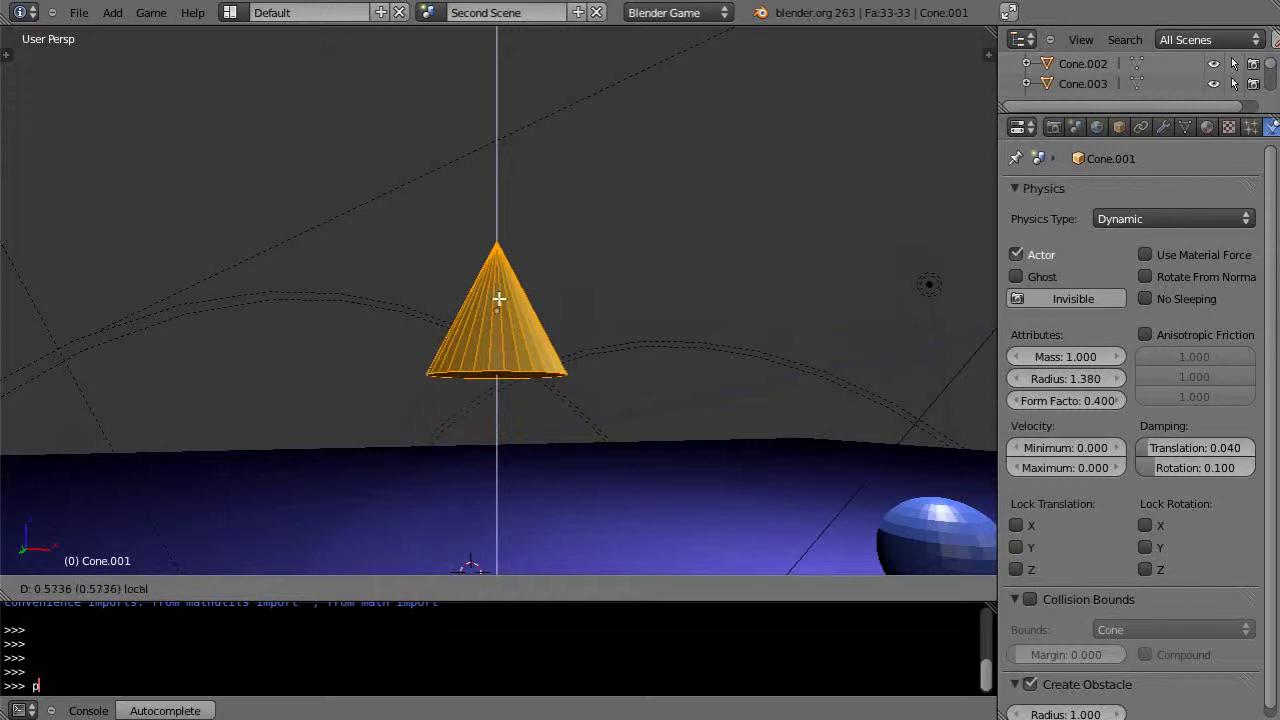
{"action": "left_click", "coordinate": [498, 298]}
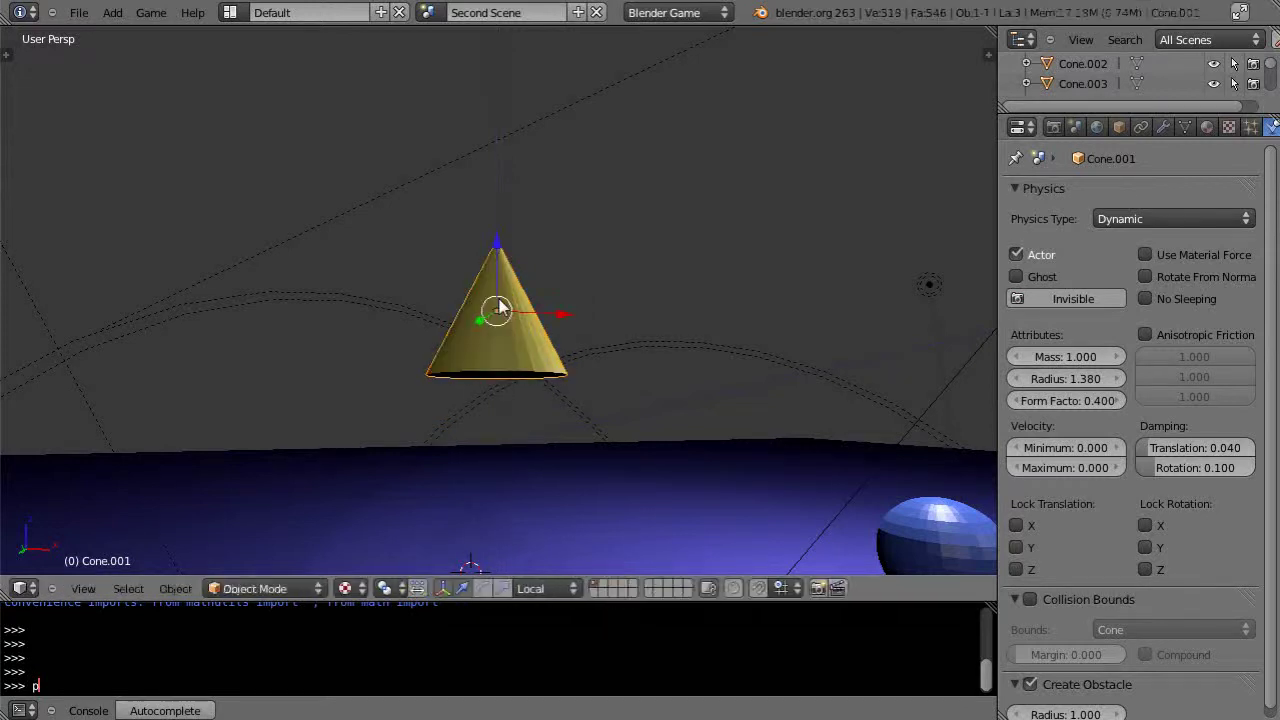
- In wireframe, shrink the cone's physics radius to 0.740
{"action": "key", "text": "z"}
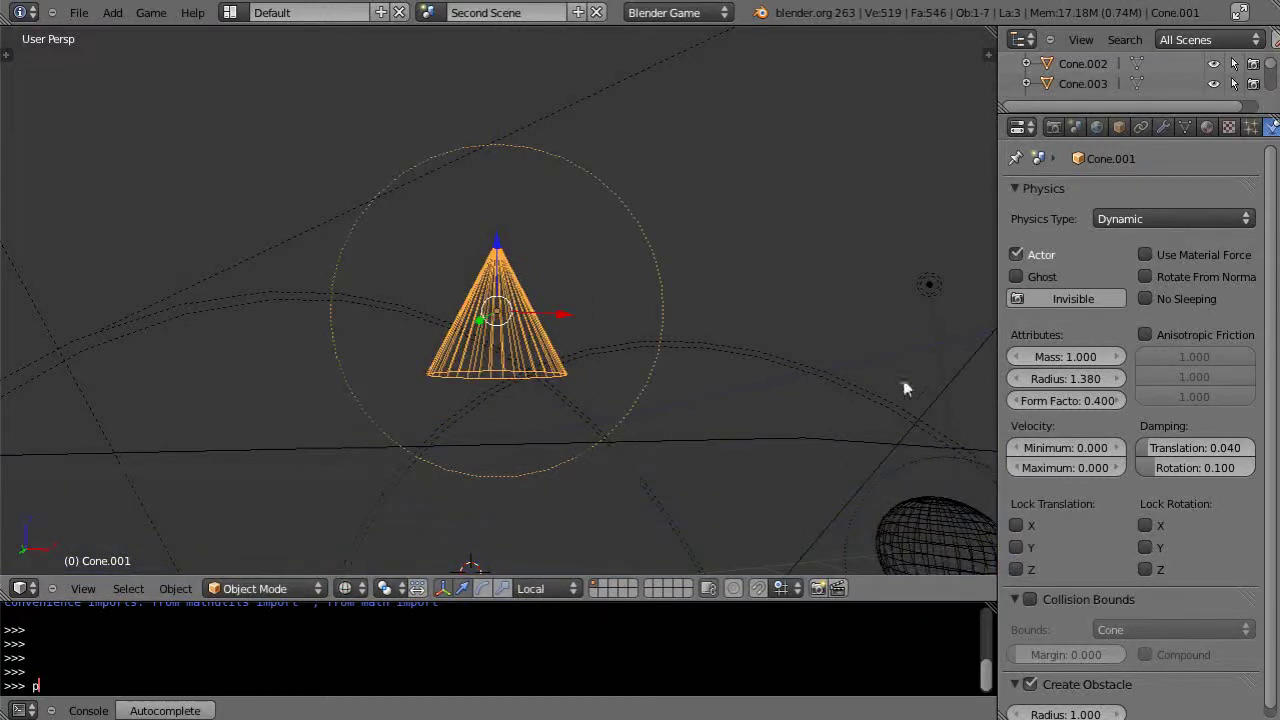
{"action": "left_click_drag", "start_coordinate": [1074, 381], "coordinate": [1045, 383]}
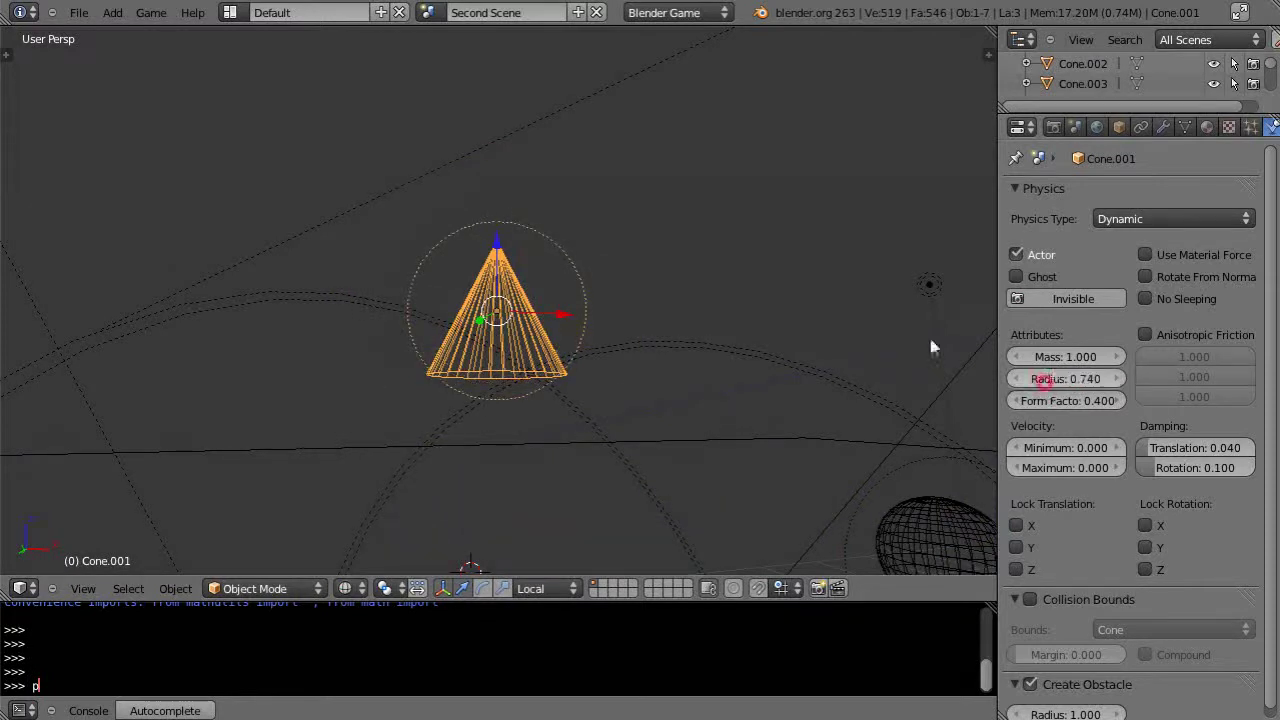
{"action": "middle_click_drag", "start_coordinate": [690, 304], "coordinate": [686, 337]}
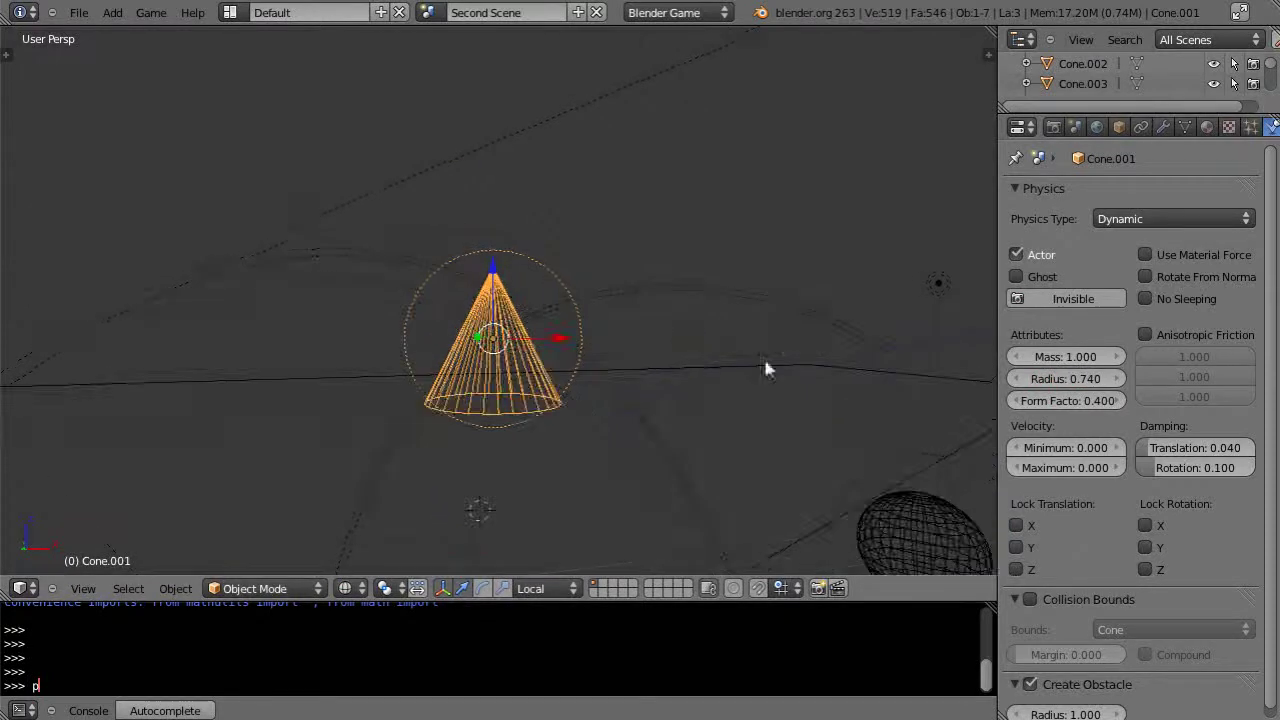
- Lower the cone's mesh along local Z so its tip sits at the origin
{"action": "key", "text": "Tab"}
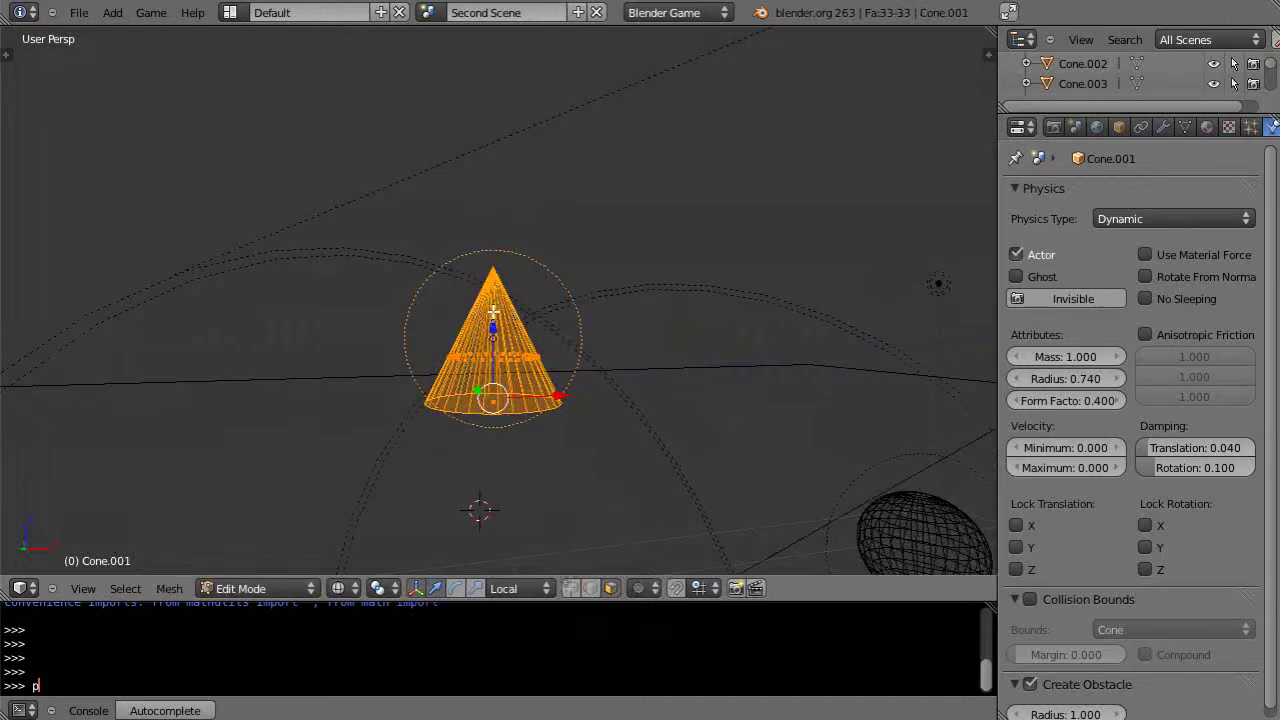
{"action": "key", "text": "g"}
{"action": "key", "text": "z"}
{"action": "key", "text": "z"}
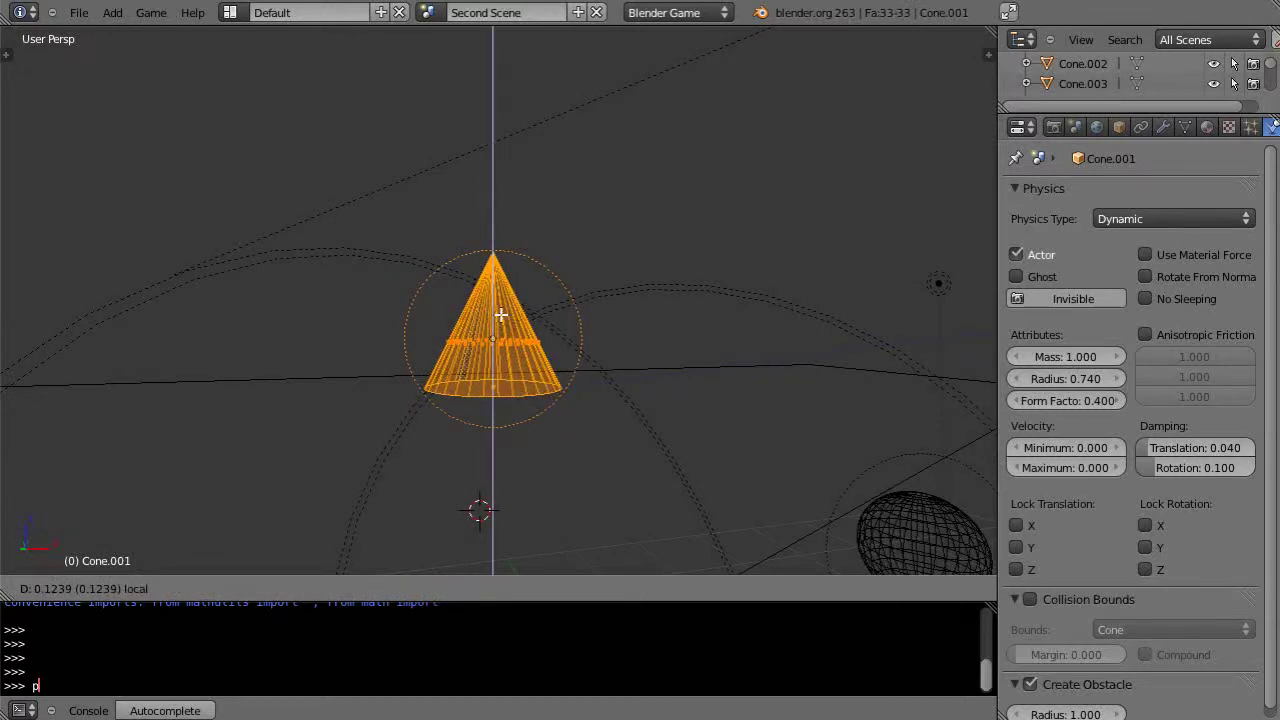
{"action": "left_click", "coordinate": [500, 315]}
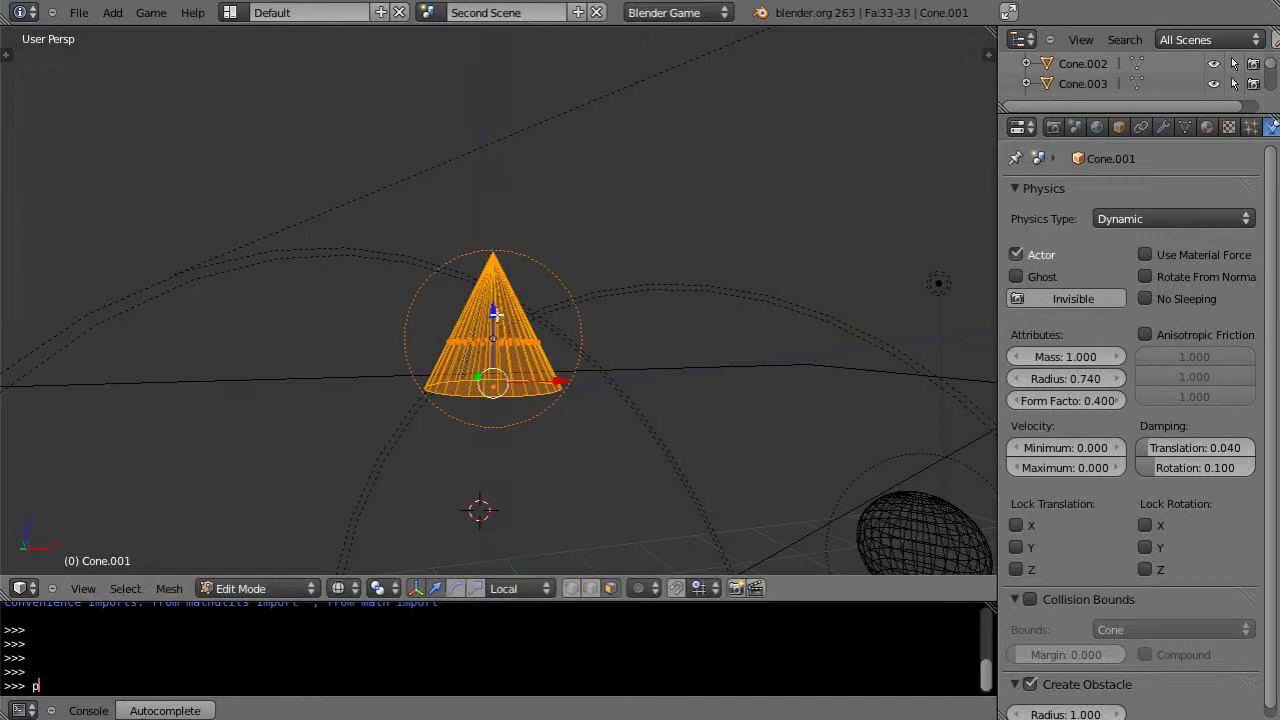
{"action": "key", "text": "g"}
{"action": "key", "text": "z"}
{"action": "key", "text": "z"}
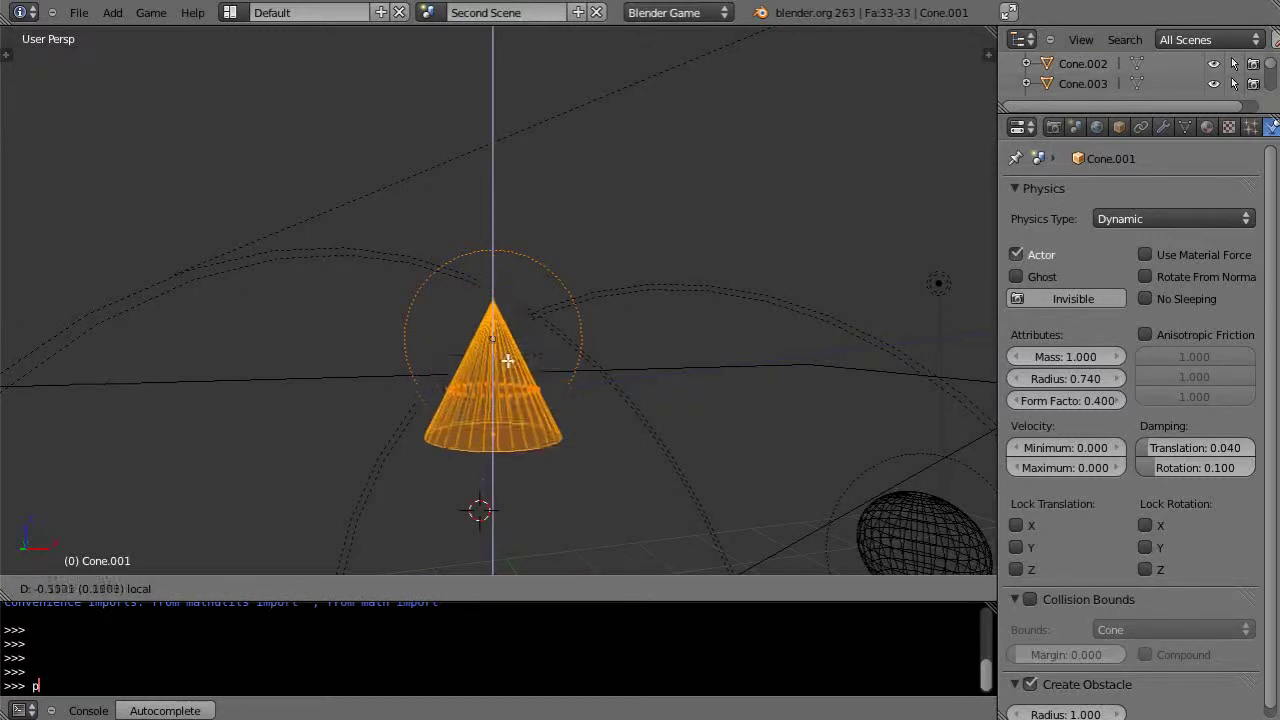
{"action": "left_click", "coordinate": [540, 395]}
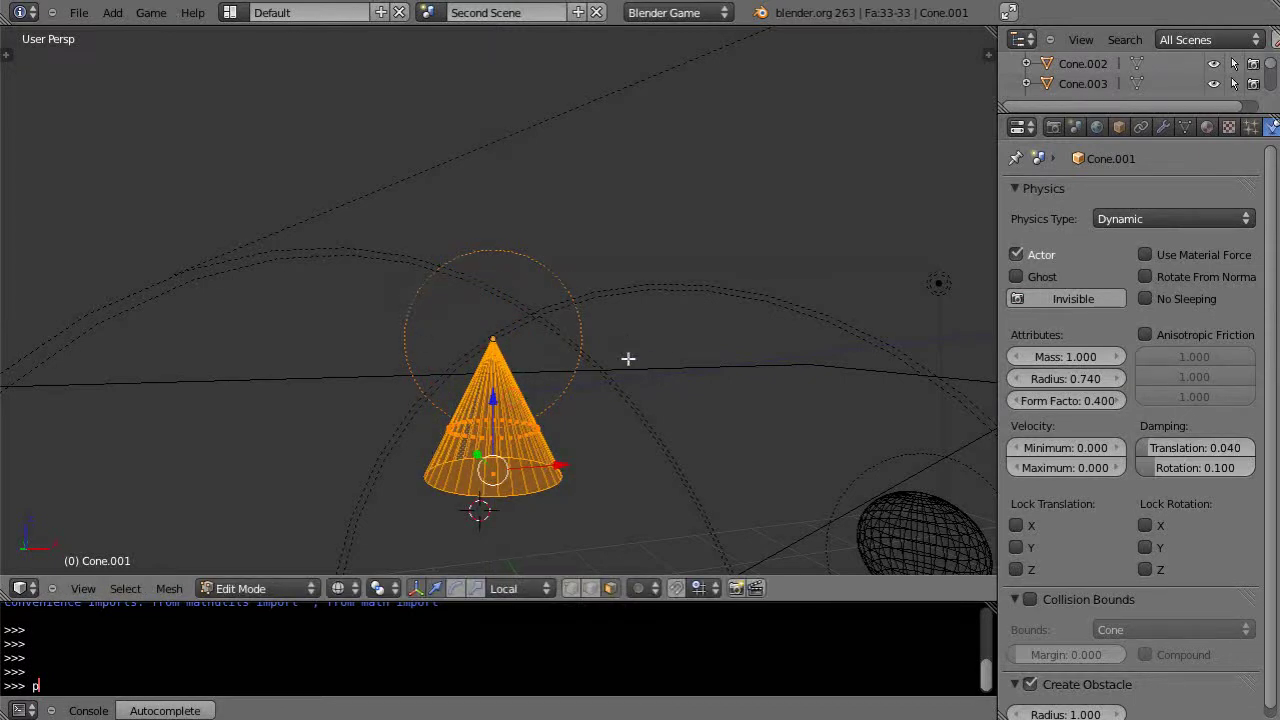
- Test-run the game with Cone.001's physics radius at 1.420 and watch the cone tip over
{"action": "key", "text": "p"}
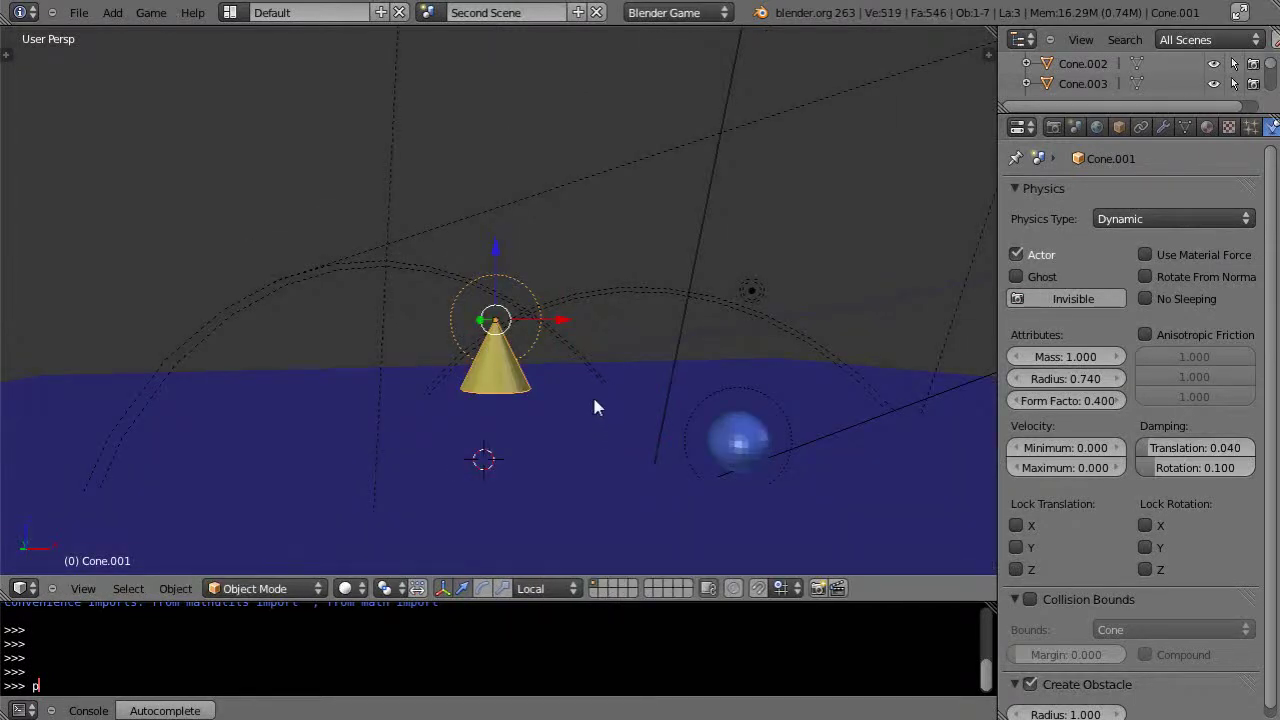
{"action": "key", "text": "p"}
{"action": "key", "text": "Escape"}
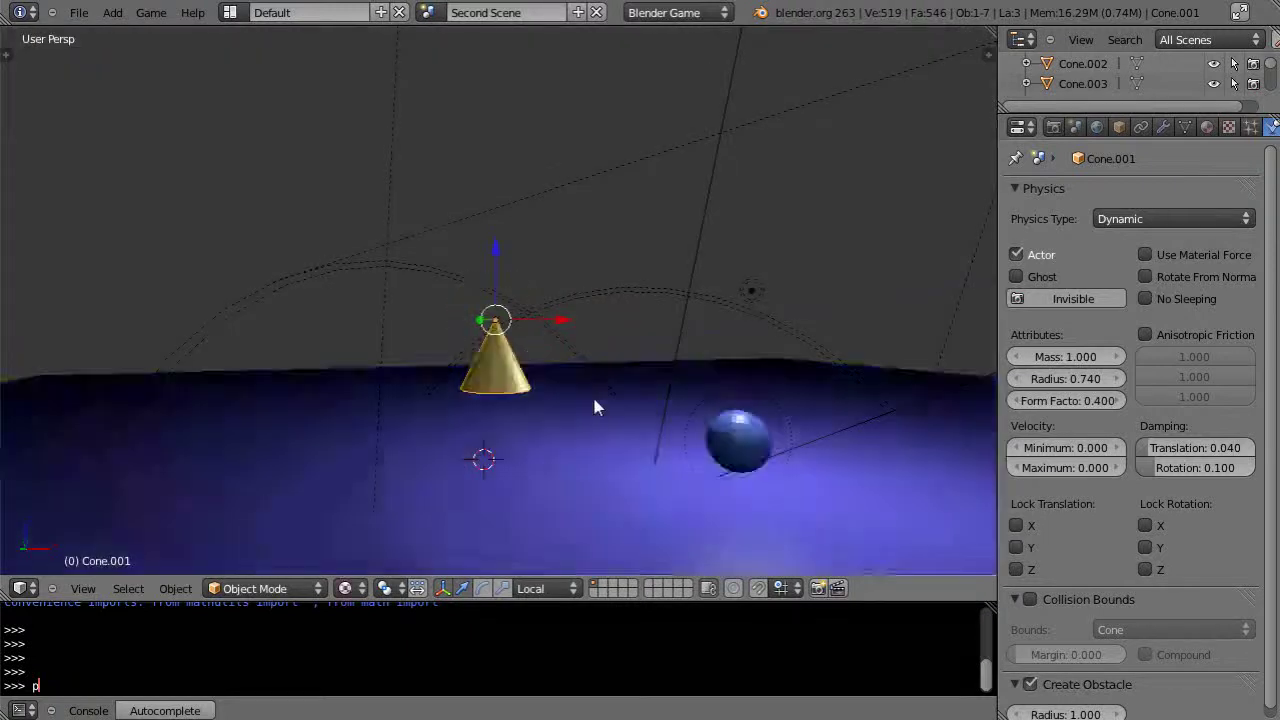
{"action": "key", "text": "p"}
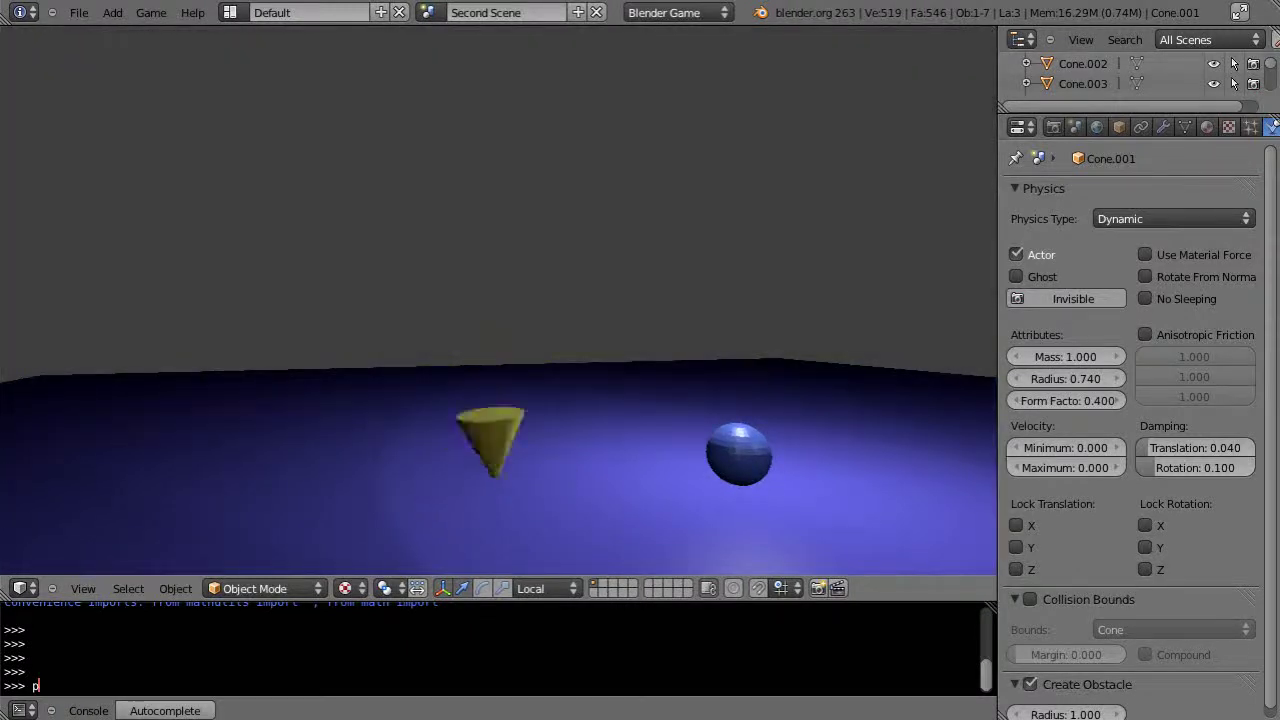
{"action": "key", "text": "Escape"}
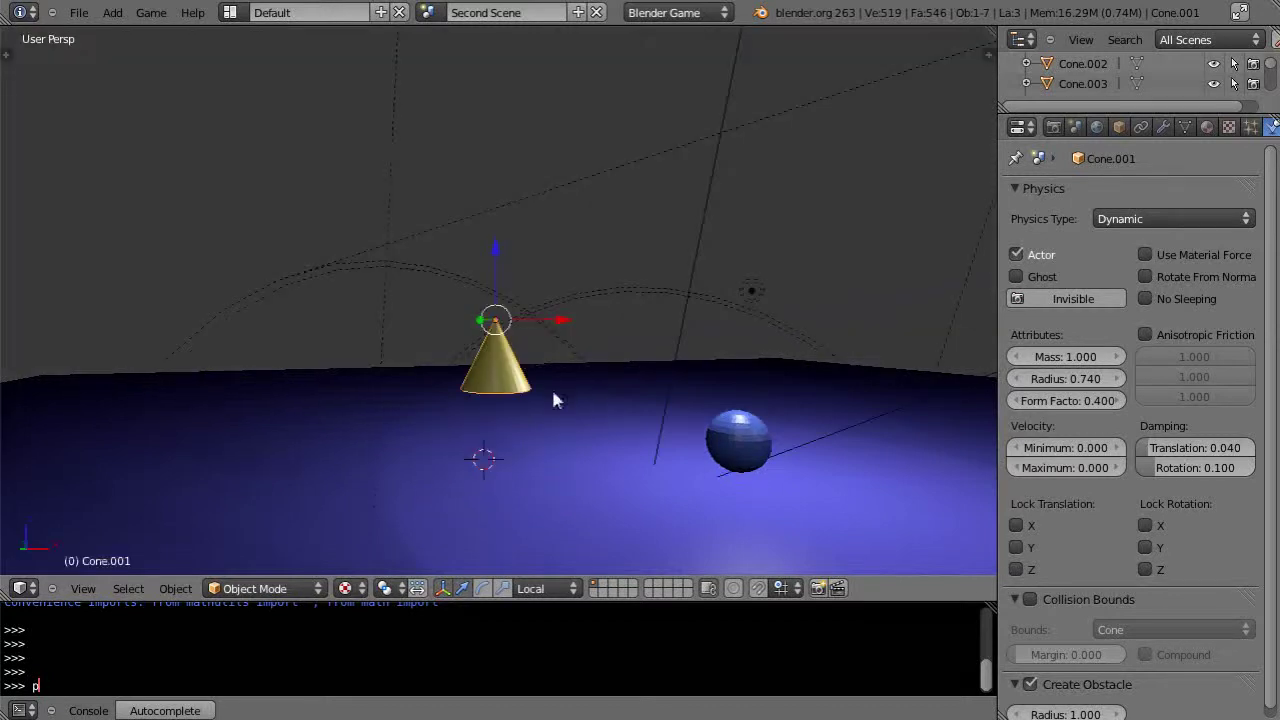
- In wireframe view, raise the physics radius to 2.119, test-running the game between increases
{"action": "key", "text": "z"}
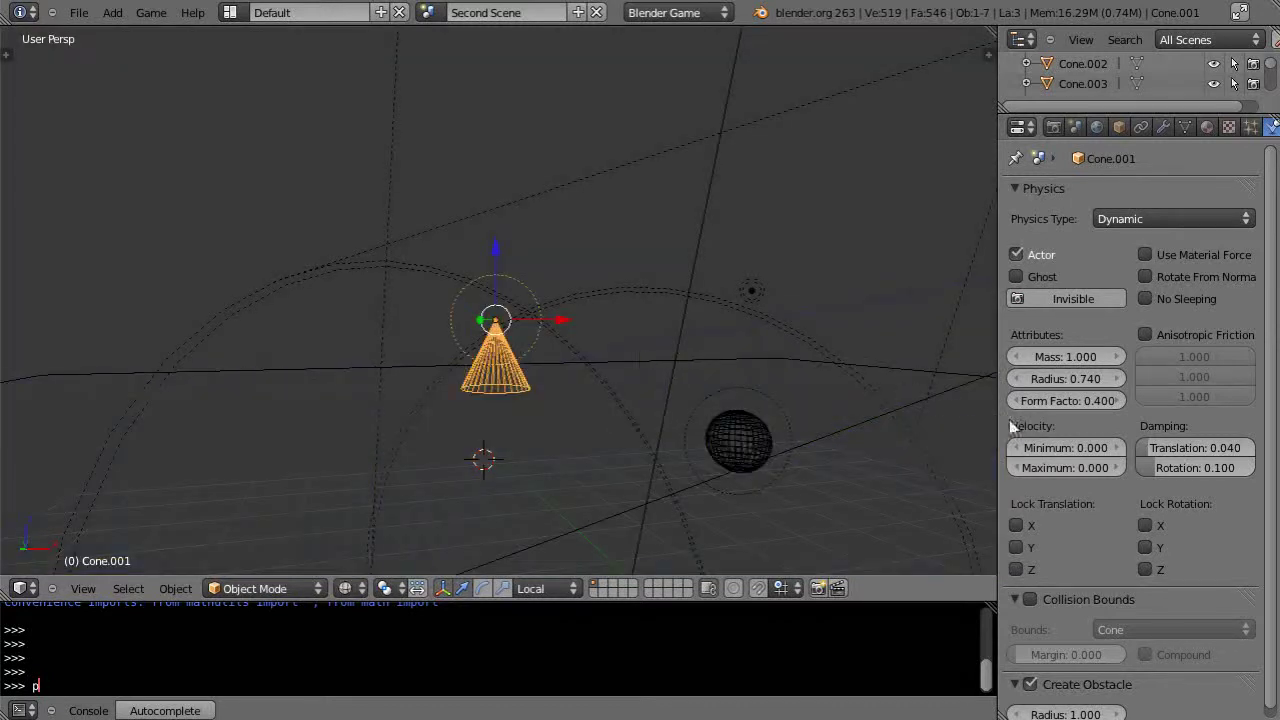
{"action": "left_click_drag", "start_coordinate": [1049, 377], "coordinate": [1086, 386]}
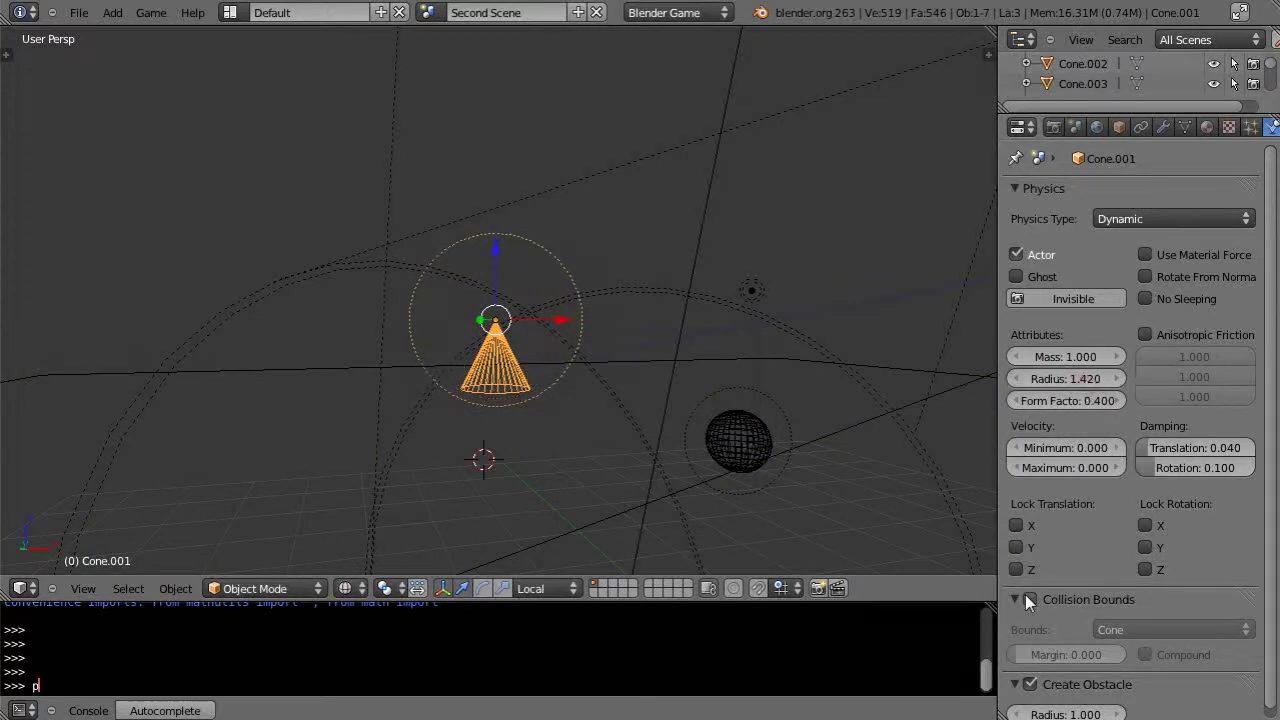
{"action": "key", "text": "p"}
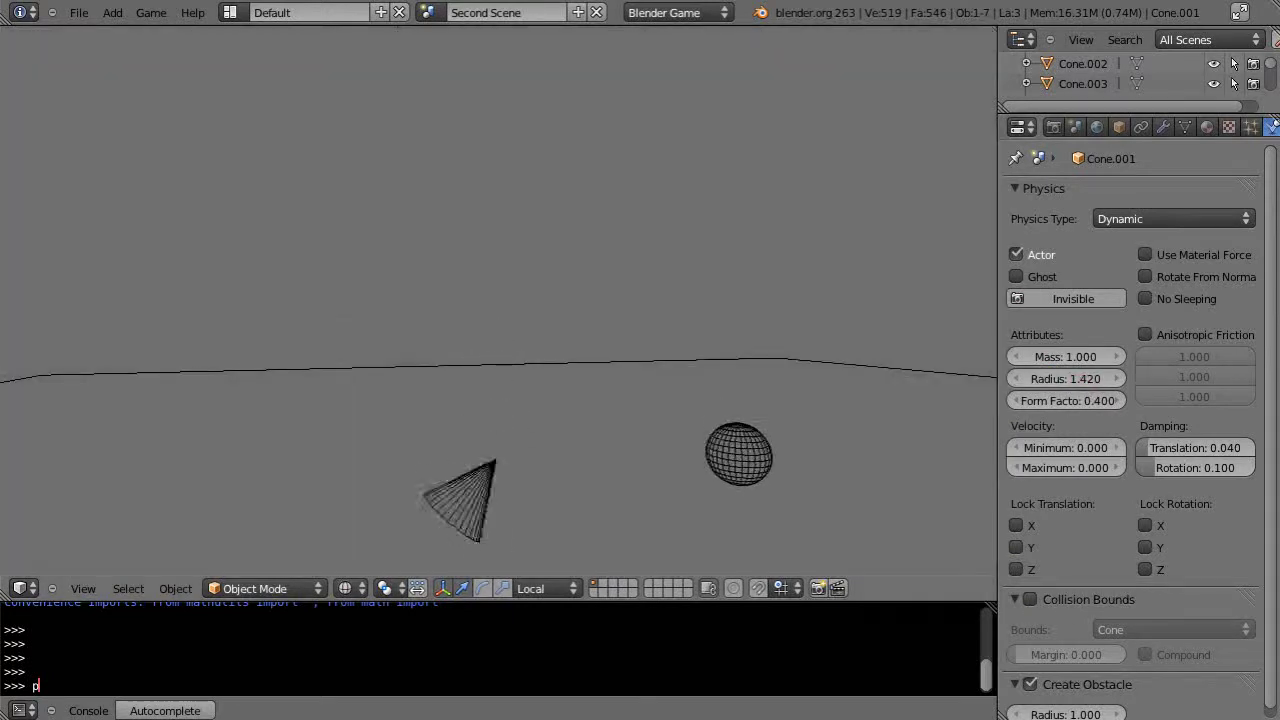
{"action": "key", "text": "Escape"}
{"action": "key", "text": "p"}
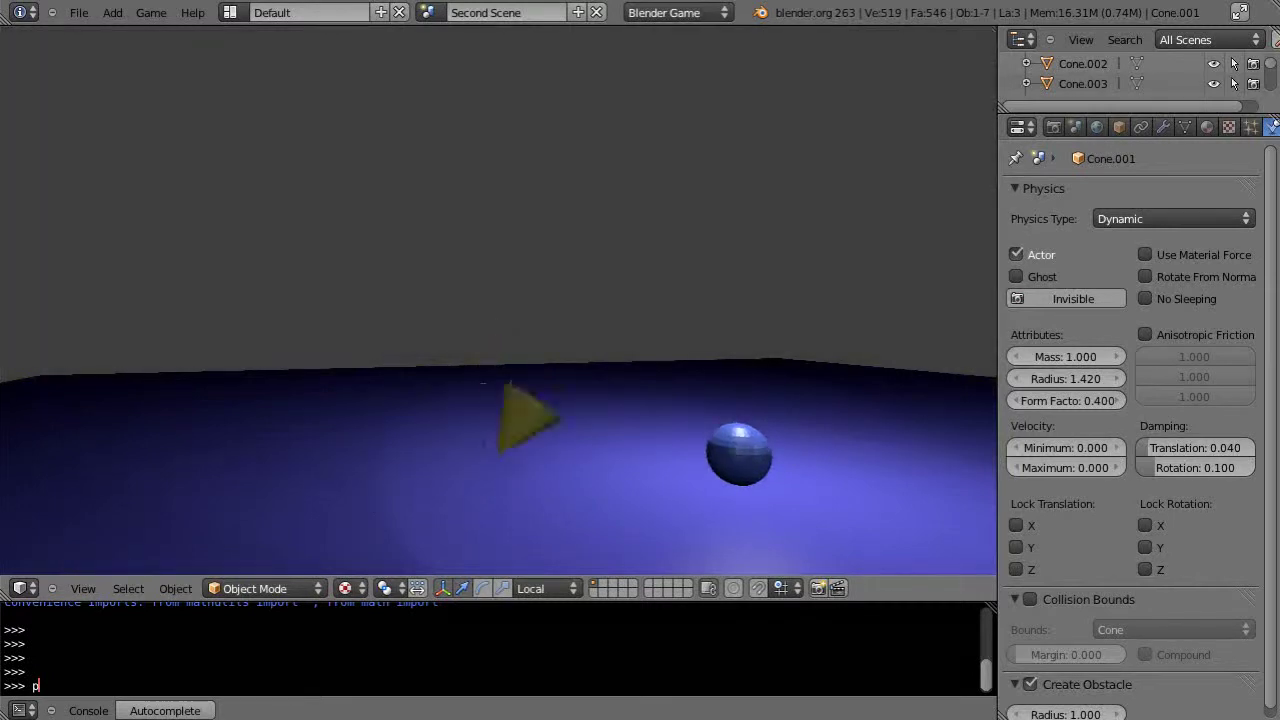
{"action": "key", "text": "Escape"}
{"action": "left_click_drag", "start_coordinate": [1080, 380], "coordinate": [1108, 394]}
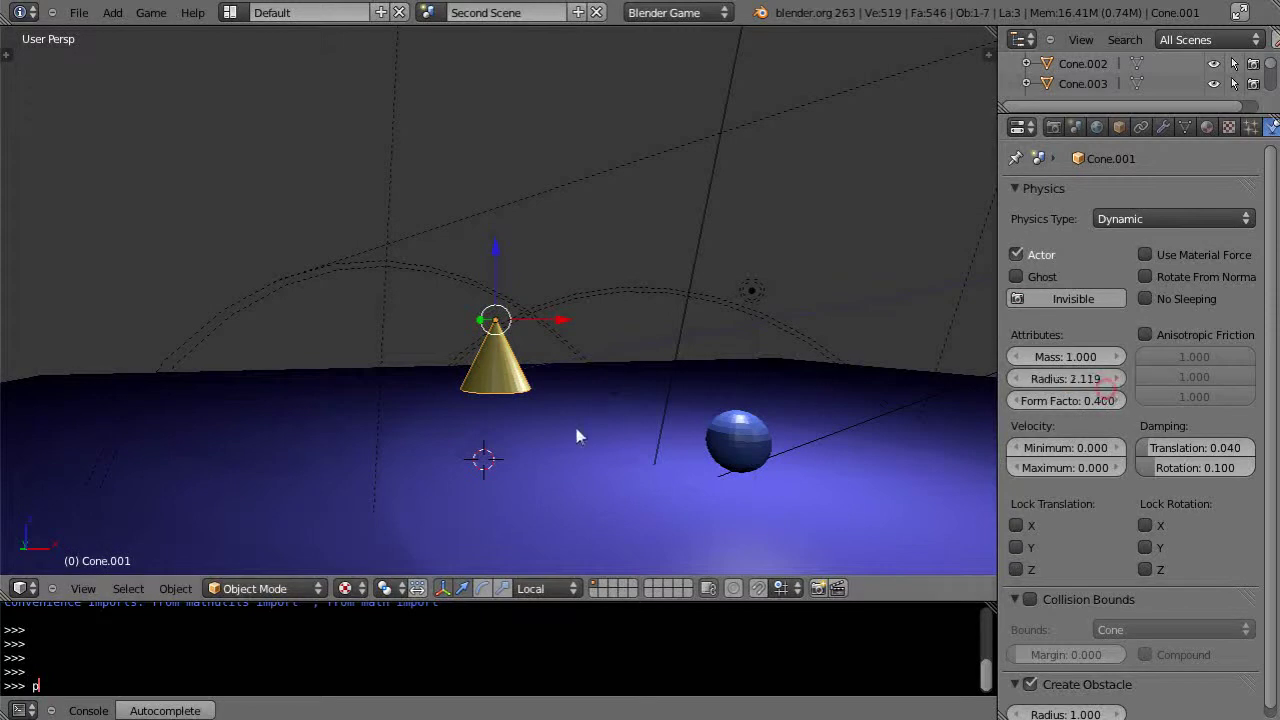
{"action": "key", "text": "p"}
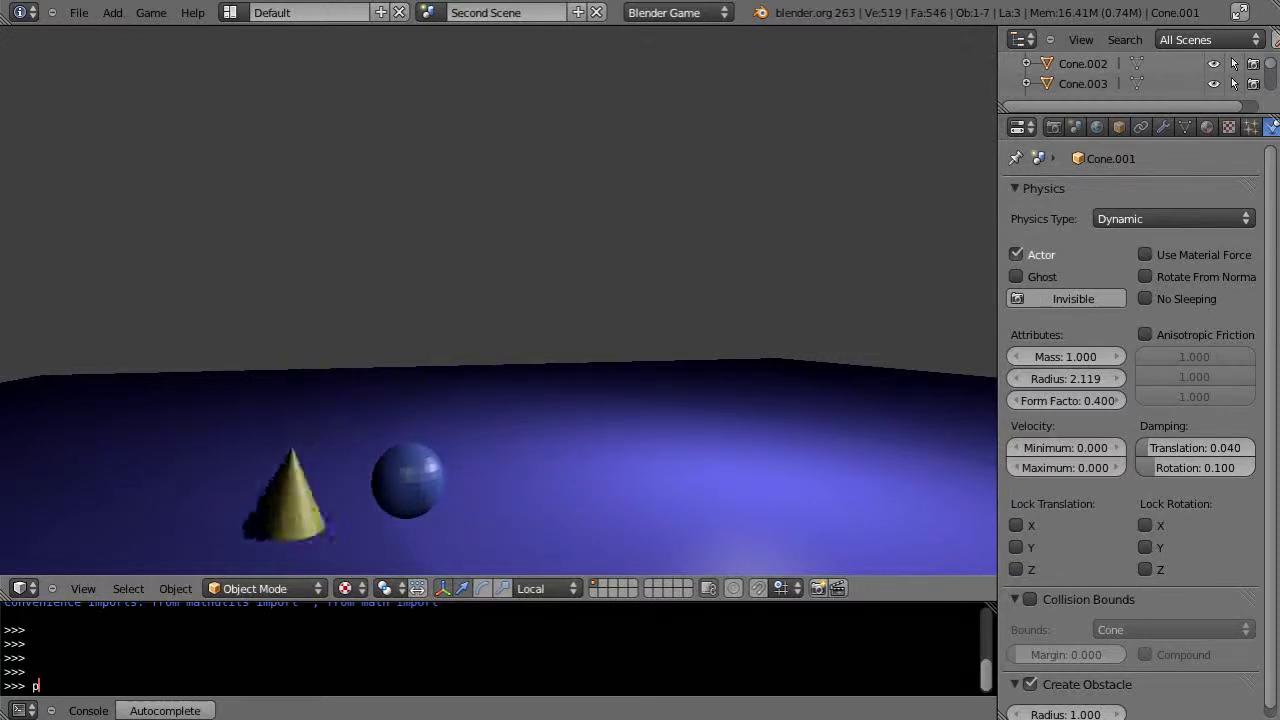
{"action": "key", "text": "Escape"}
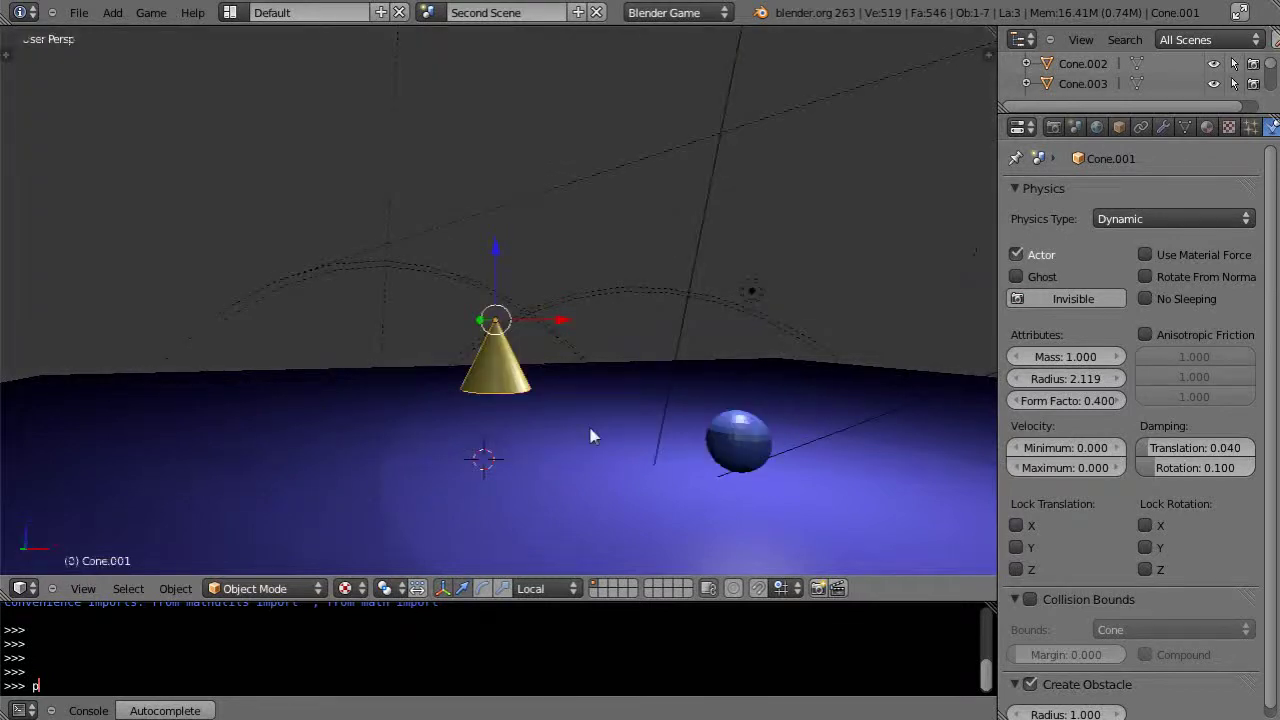
{"action": "key", "text": "p"}
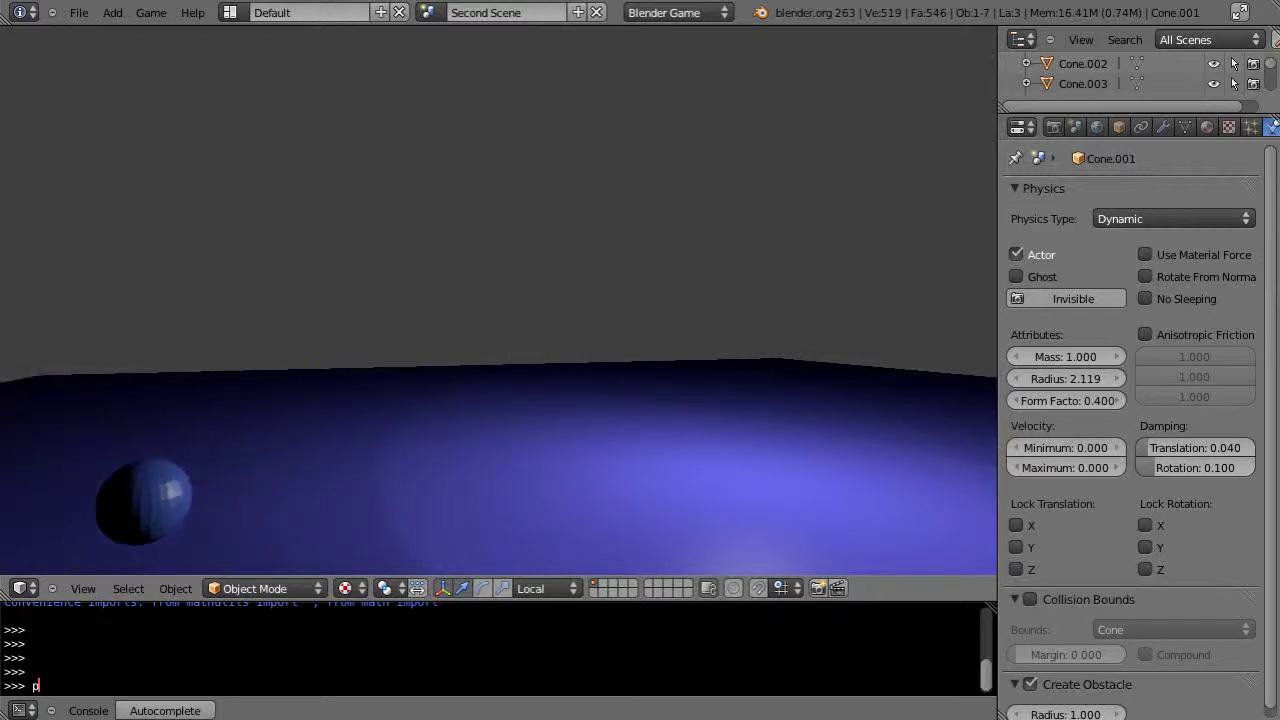
{"action": "key", "text": "Escape"}
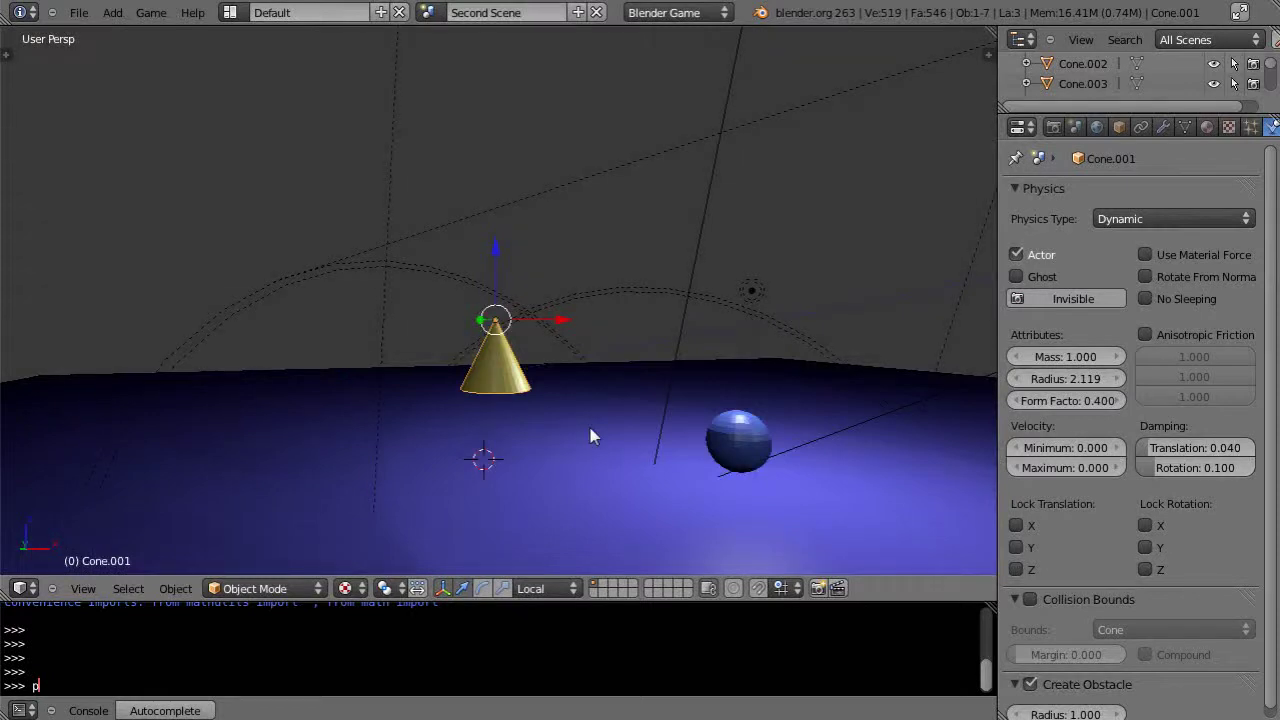